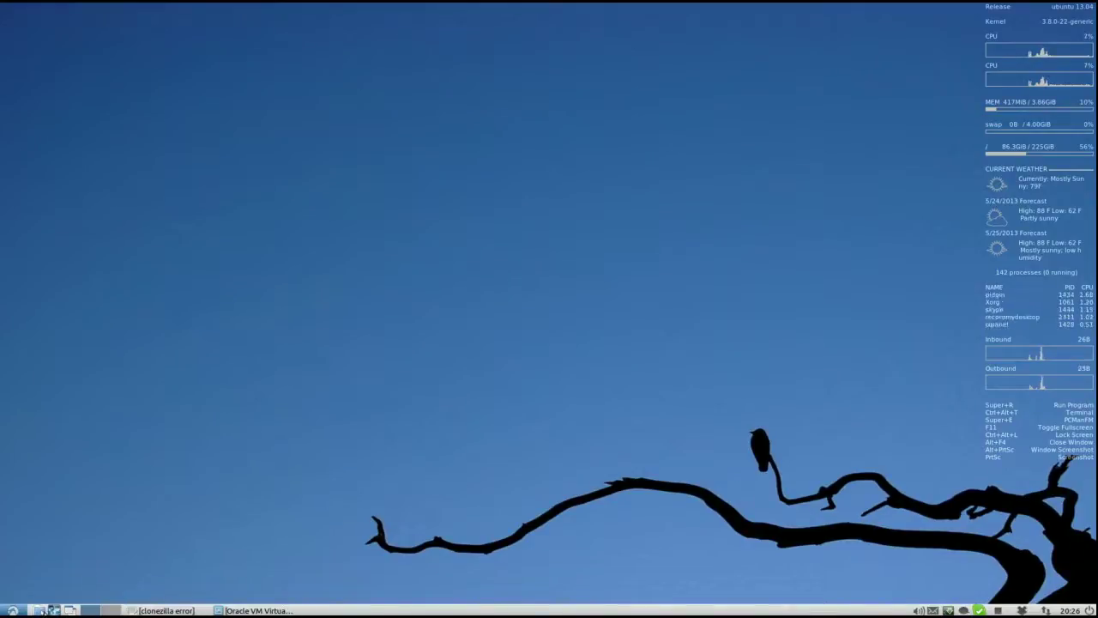
- Bring up the clonezilla error note, reposition it, then minimize it again
click(152, 611)
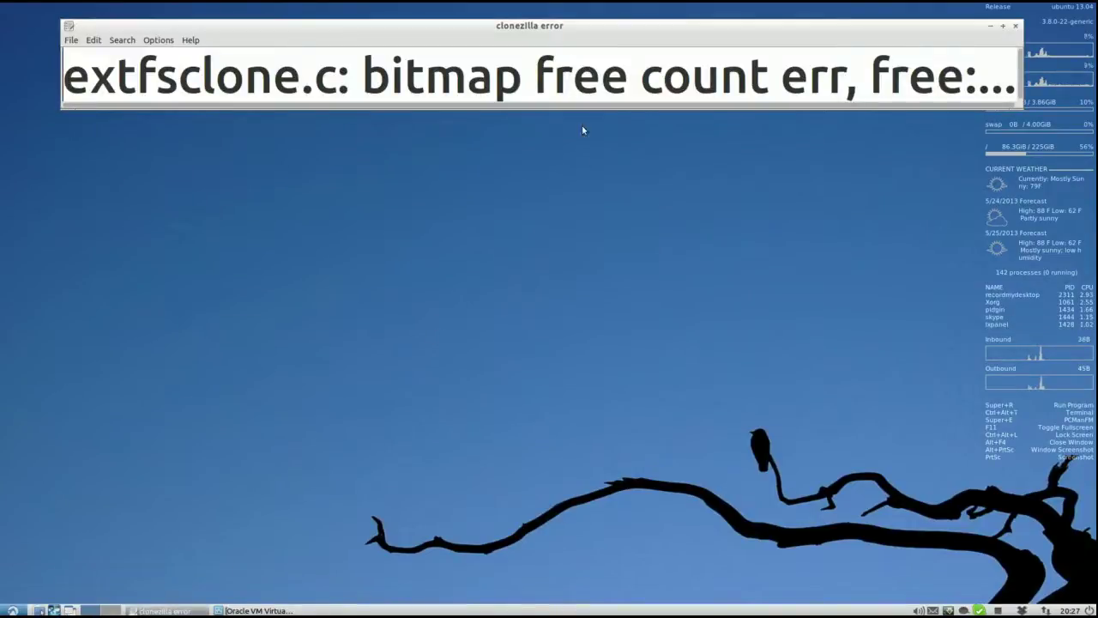
drag(544, 26, 557, 77)
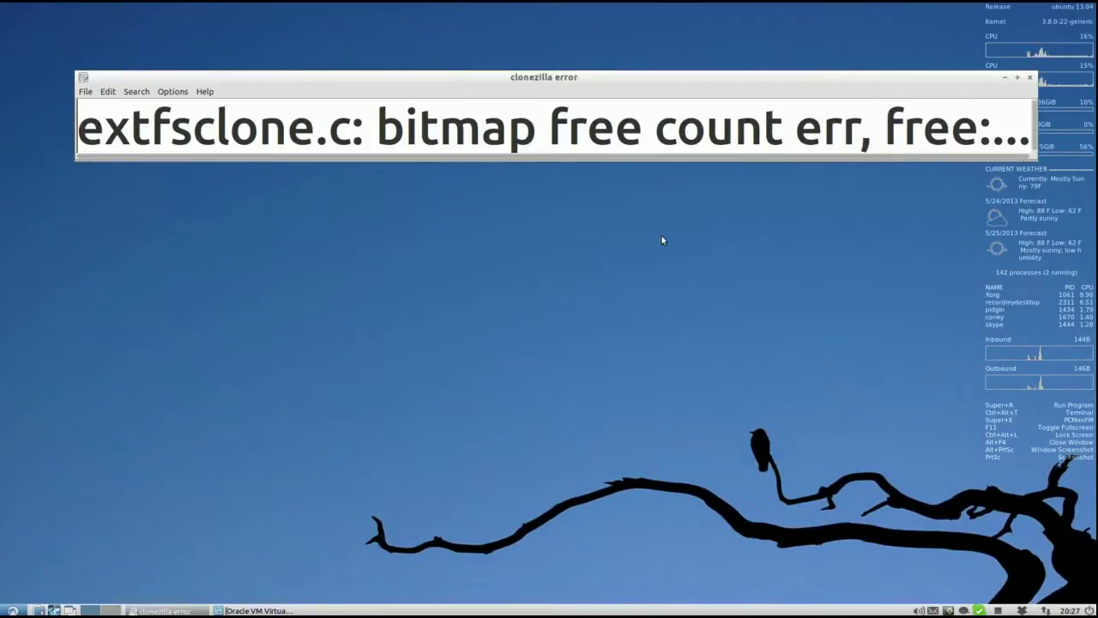
click(1004, 77)
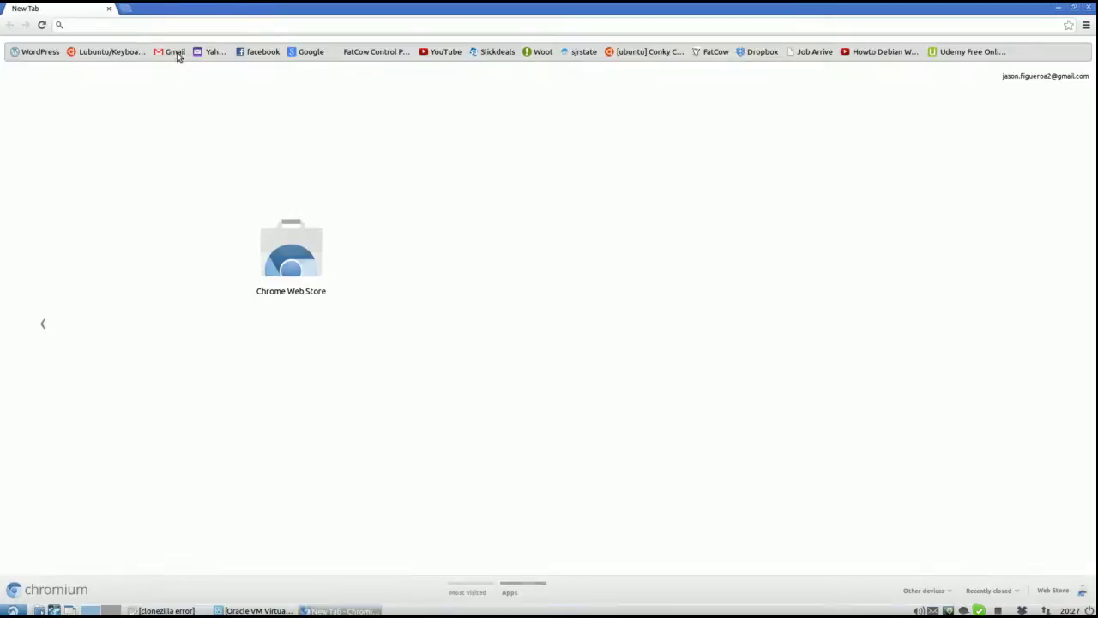
- Search Google for 'clonezilla' and open the Downloads sitelink on clonezilla.org
text(clon)
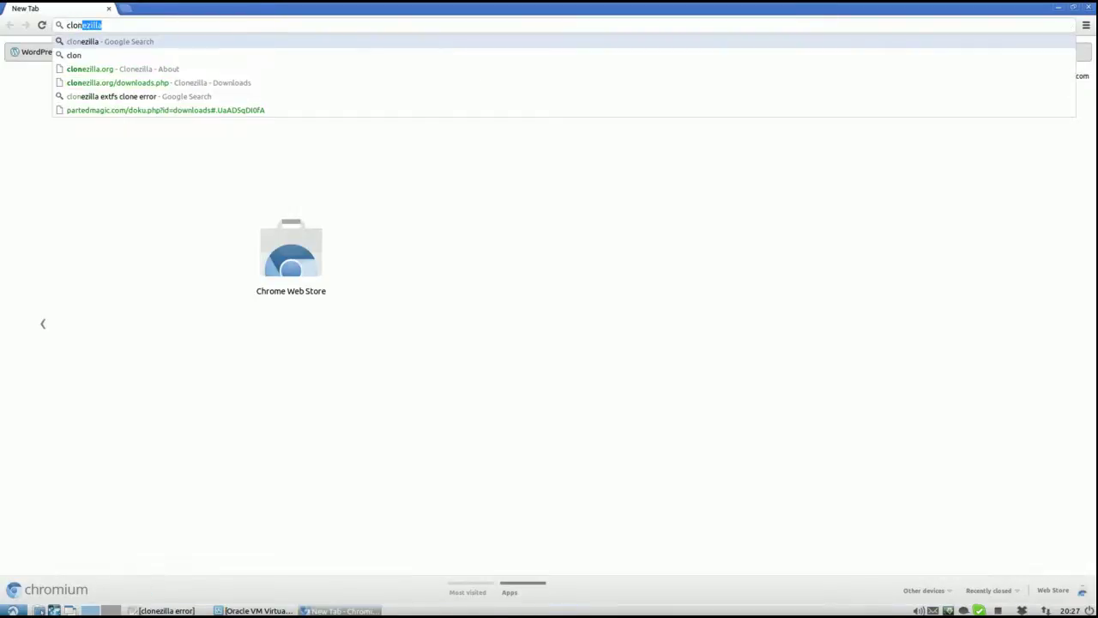
text(ezilla)
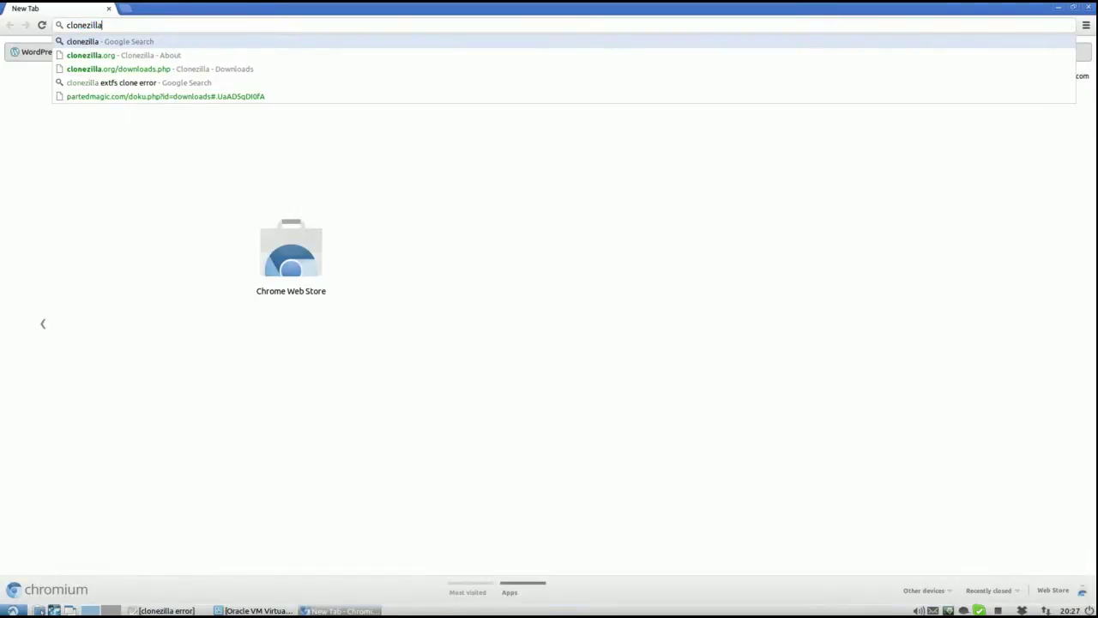
key(Return)
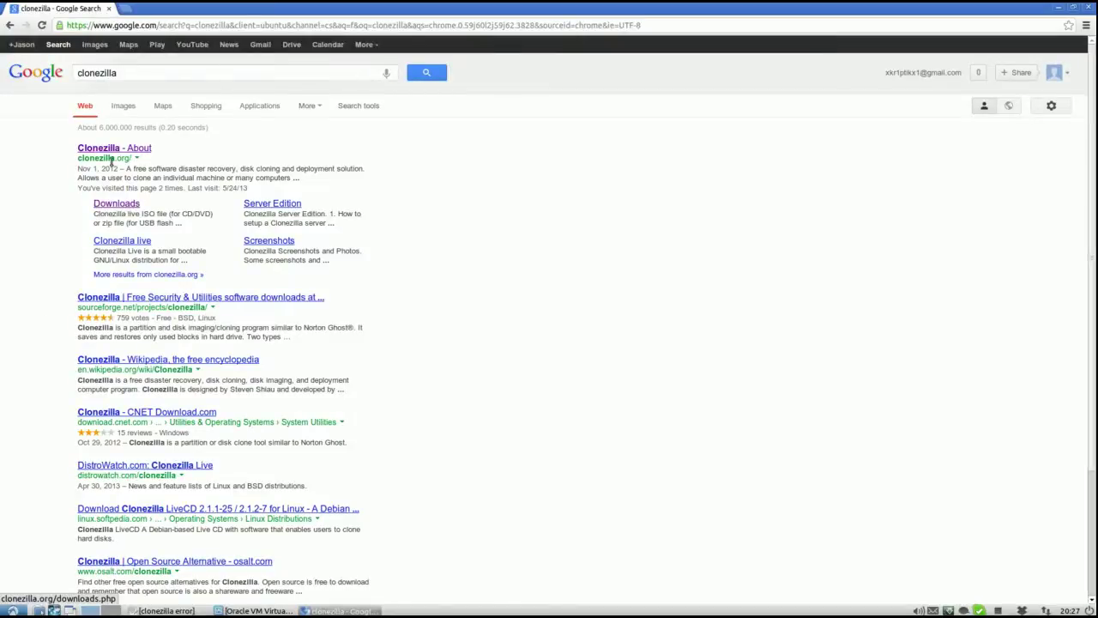
click(113, 205)
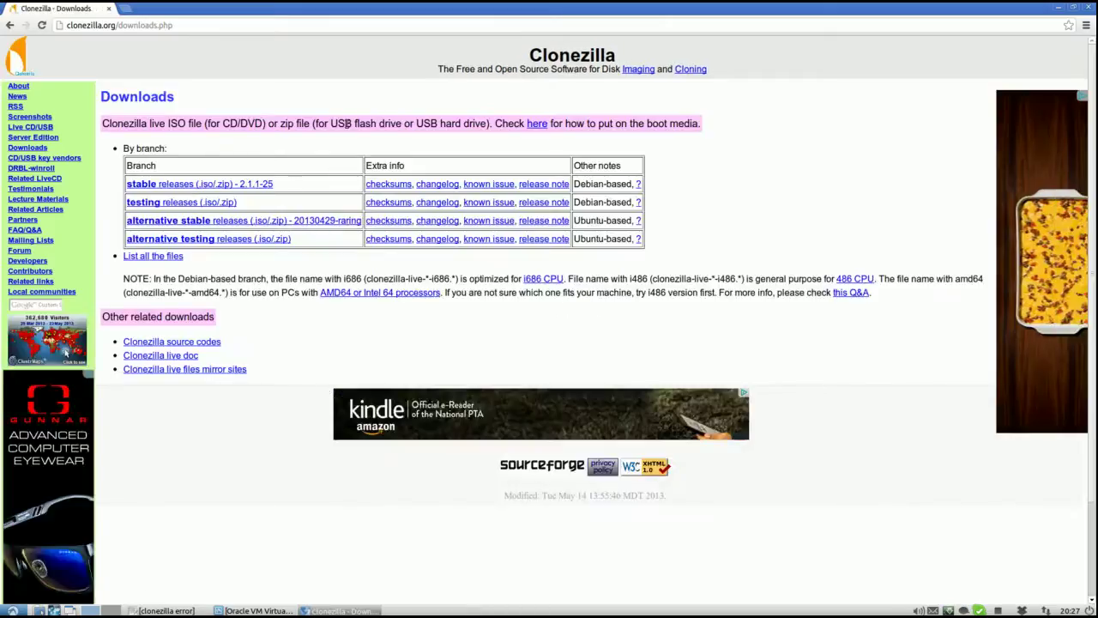
- In a new tab, search 'parted magic' and open the 'downloads – Parted Magic' result
click(126, 8)
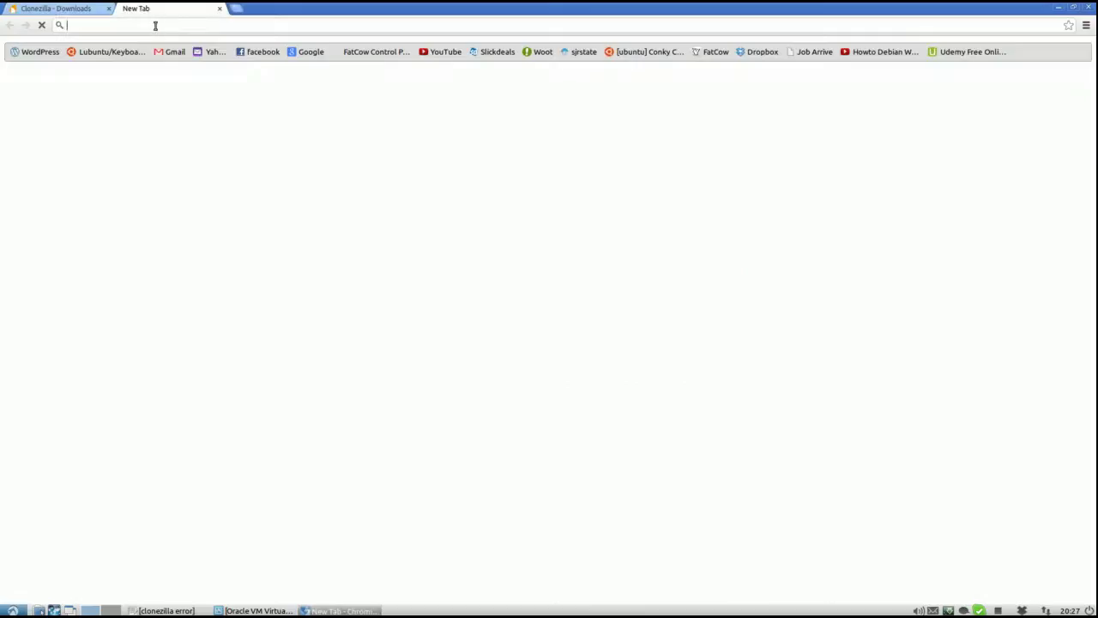
text(parted magic)
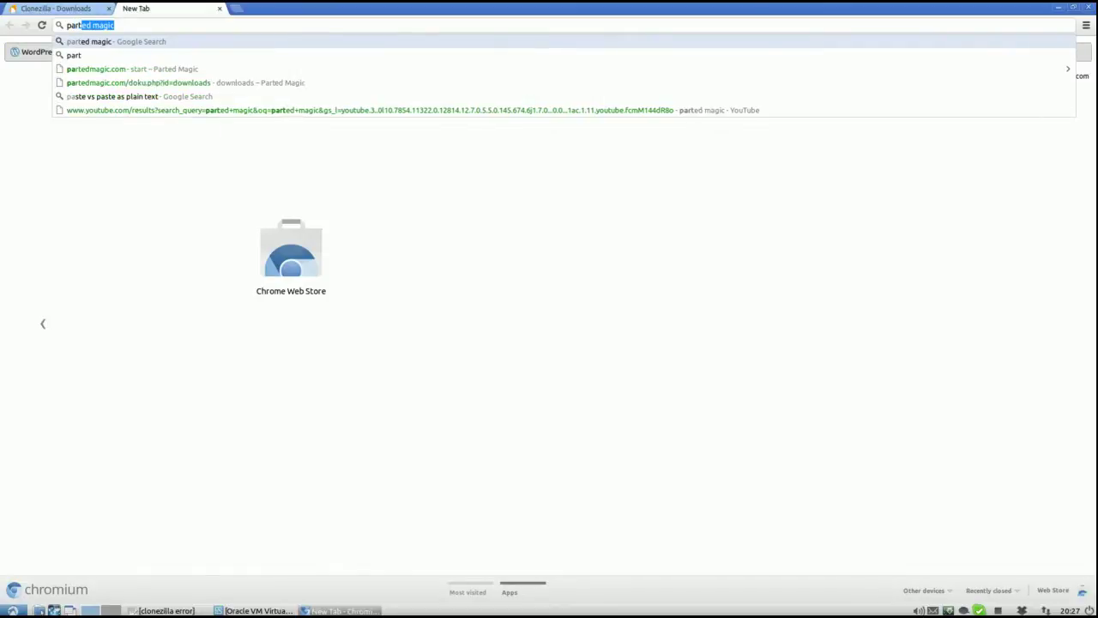
key(Return)
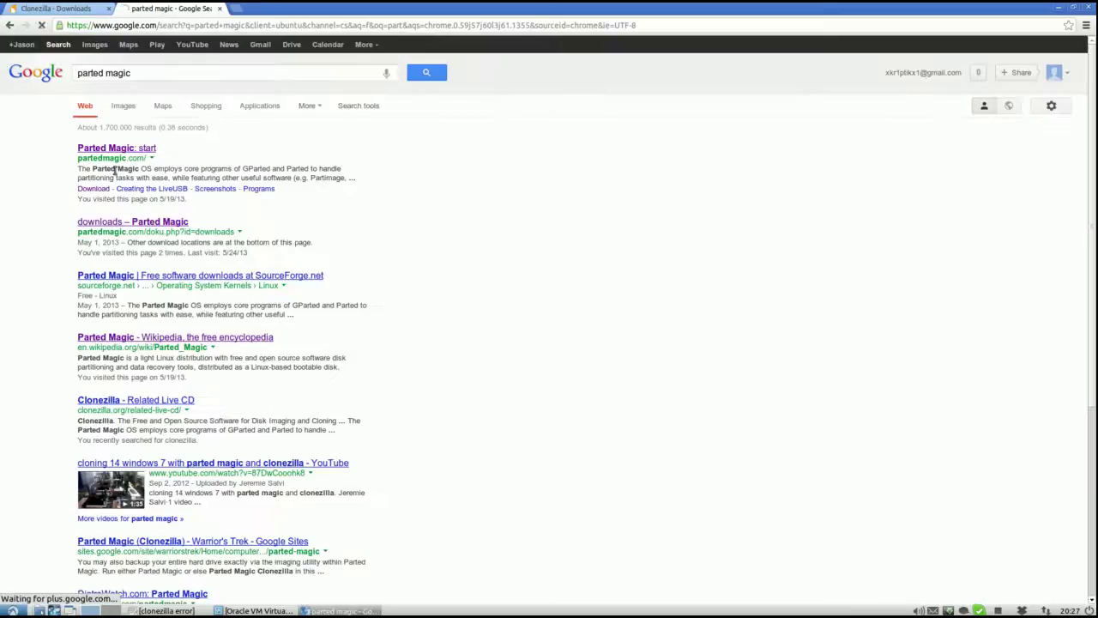
click(112, 225)
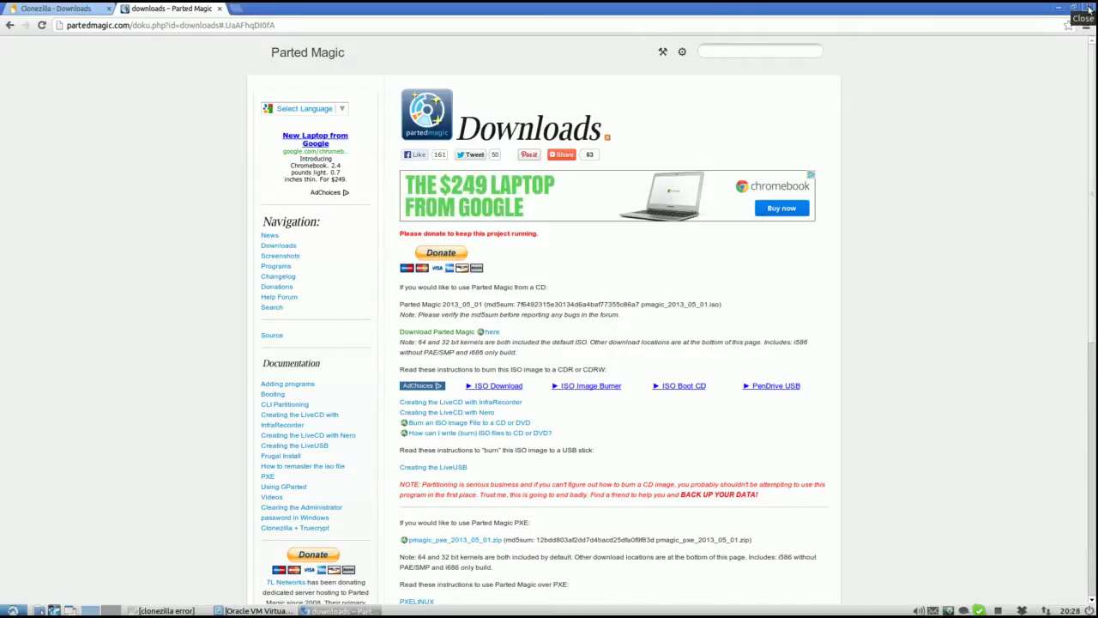
- Close Chromium and start the Lubuntu VM from VirtualBox Manager
click(1088, 8)
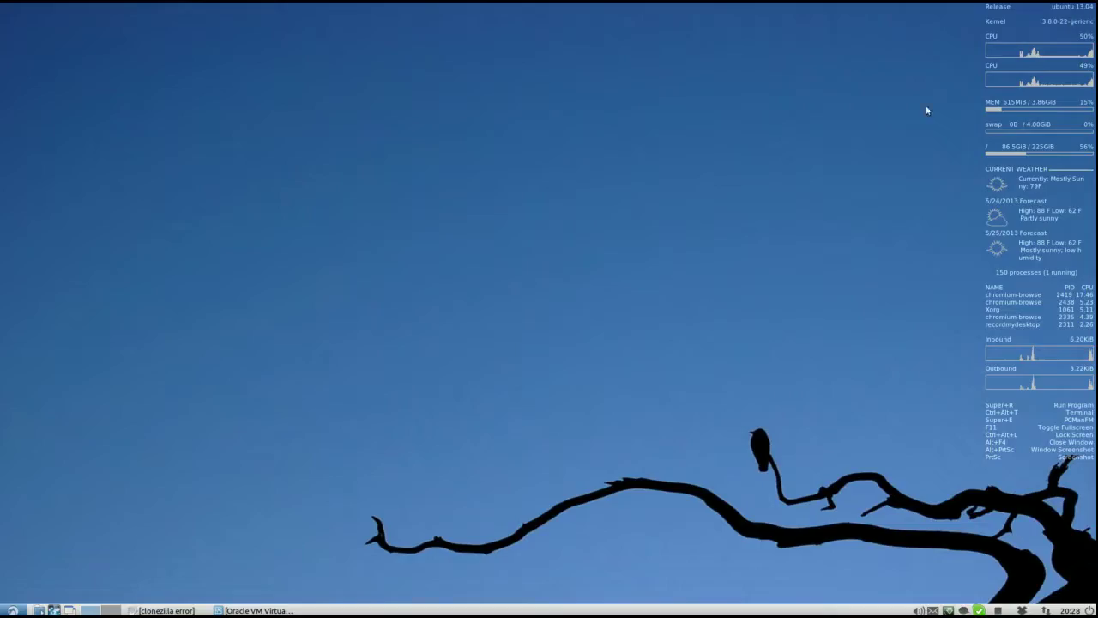
click(259, 608)
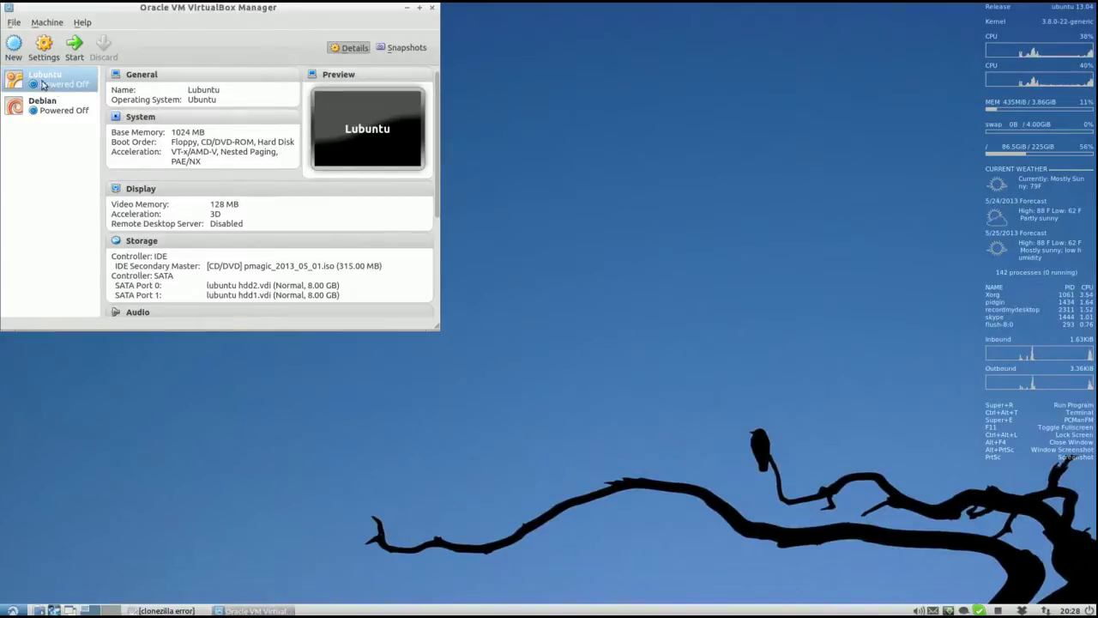
click(73, 47)
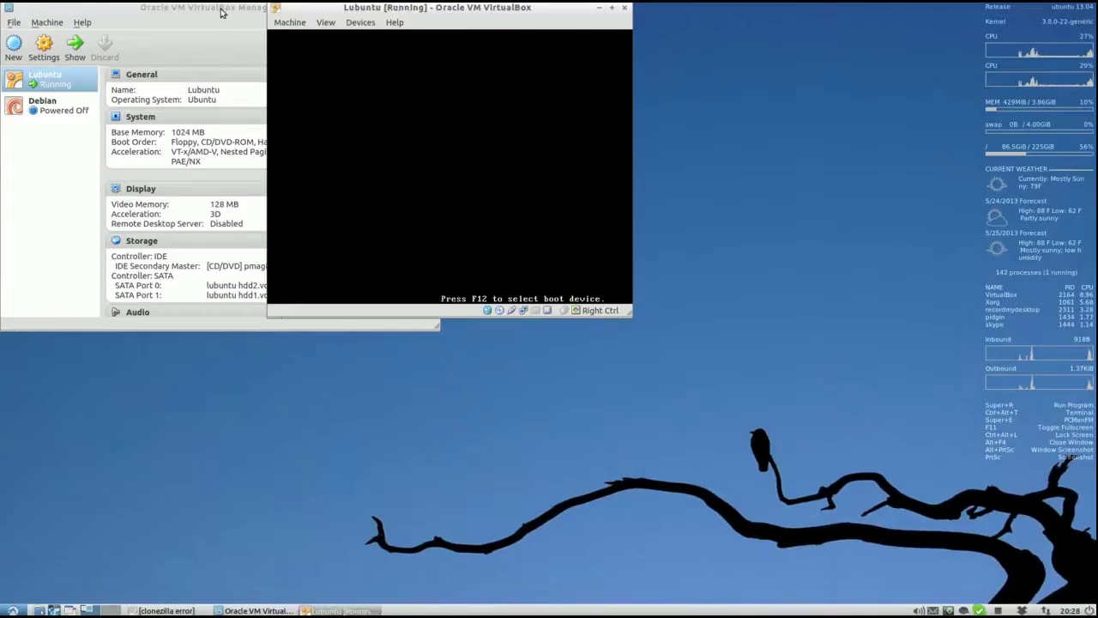
- Minimize the manager and highlight 'Default settings 32' in the Parted Magic boot menu
click(220, 12)
click(408, 8)
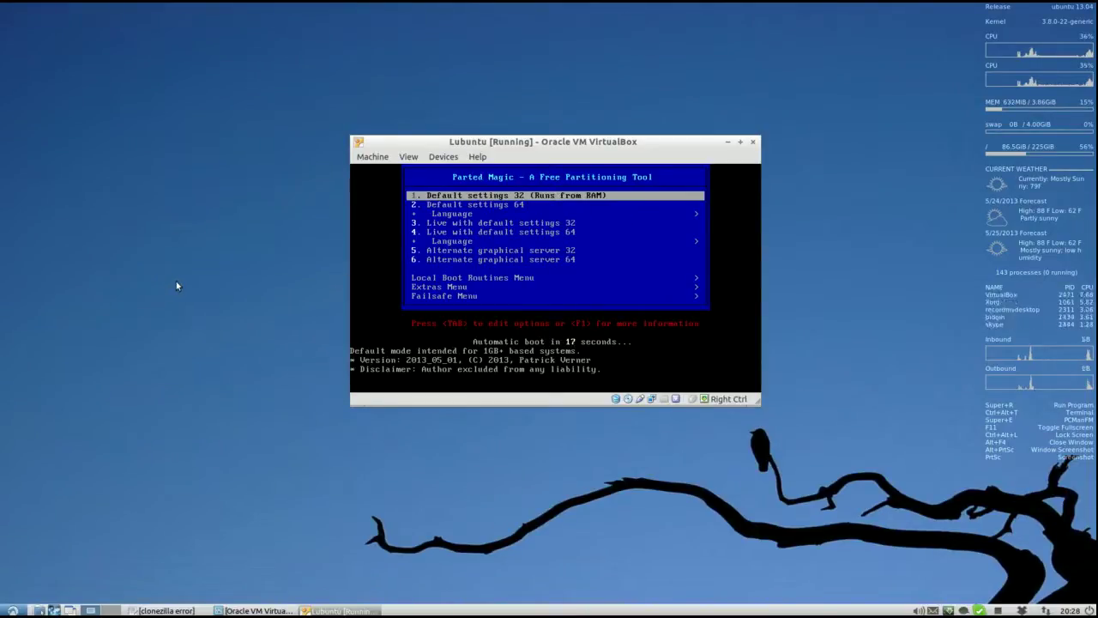
key(Down)
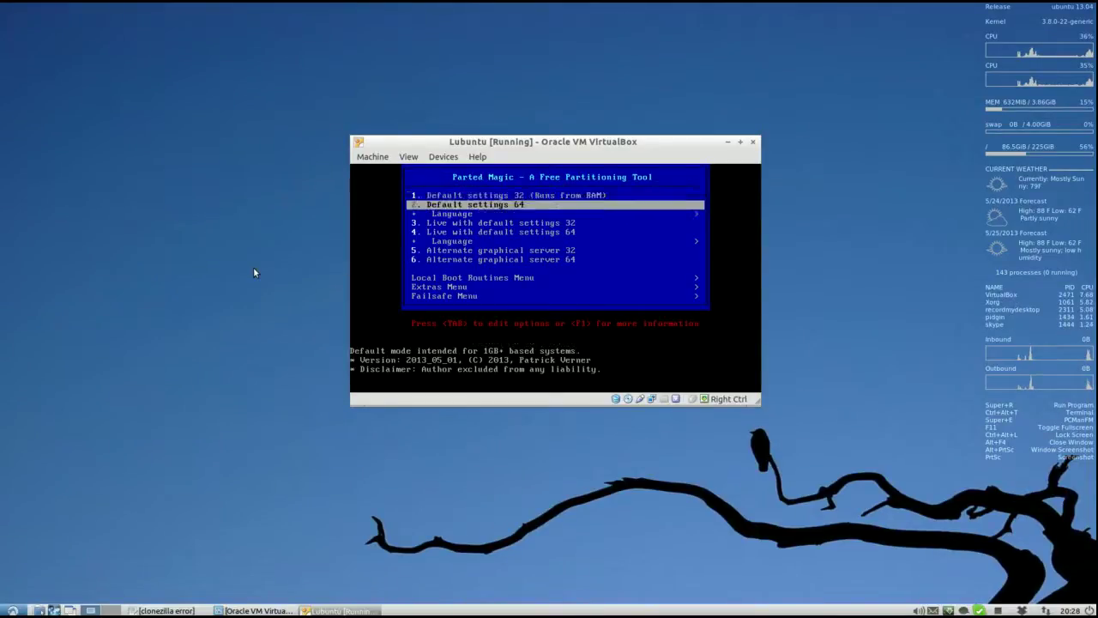
key(Up)
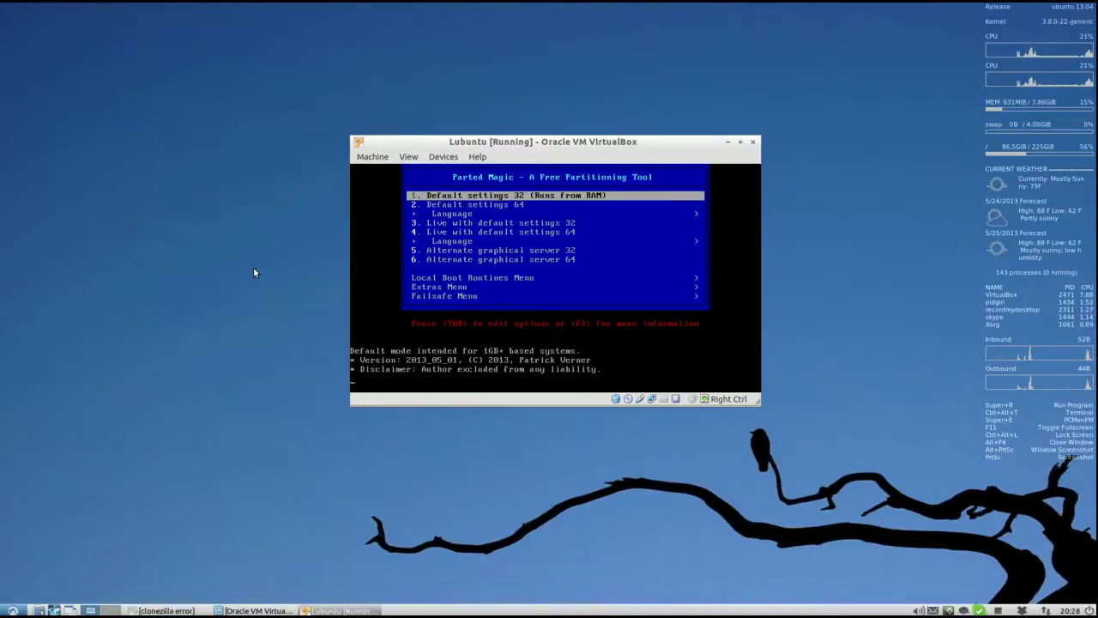
- Boot Parted Magic using the 'Default settings 32' entry
key(Return)
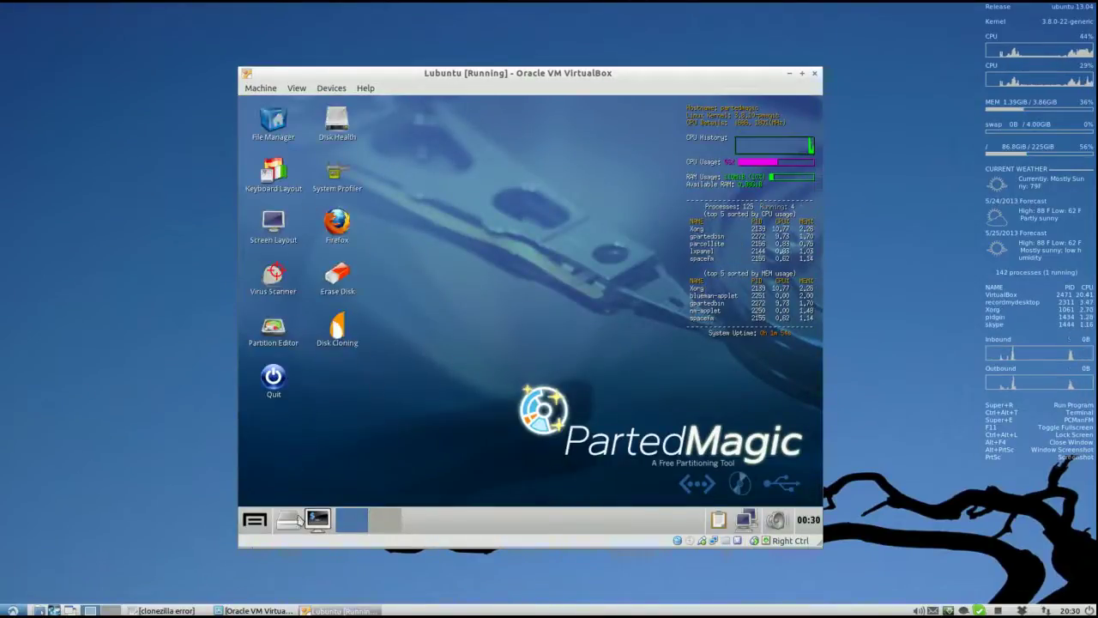
- Launch Disk Cloning from the desktop and choose device-device clone mode
click(337, 333)
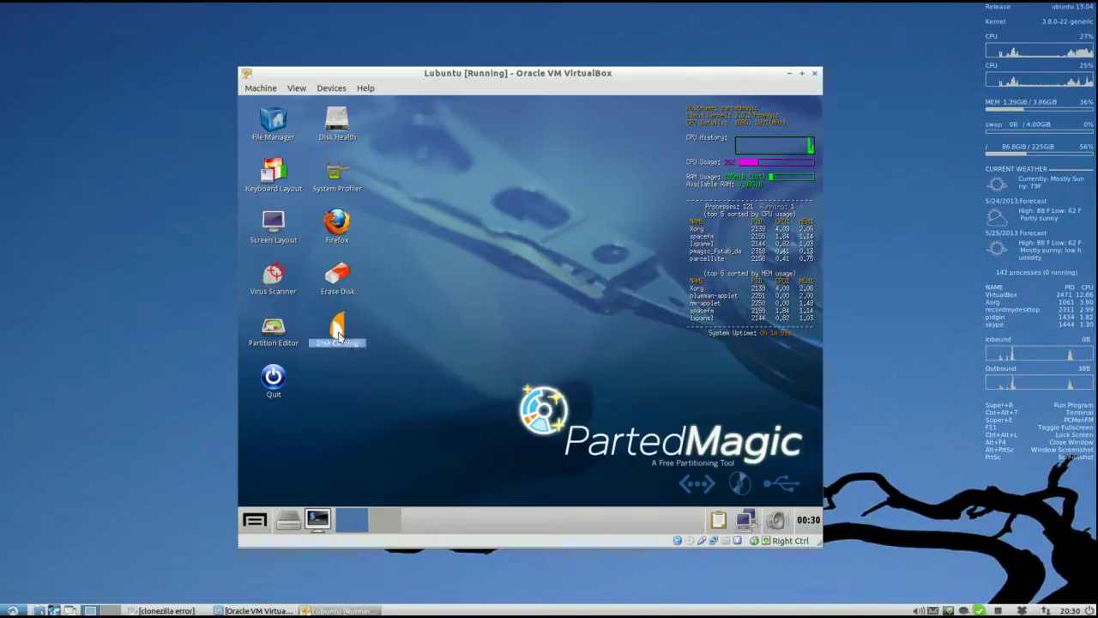
double_click(337, 333)
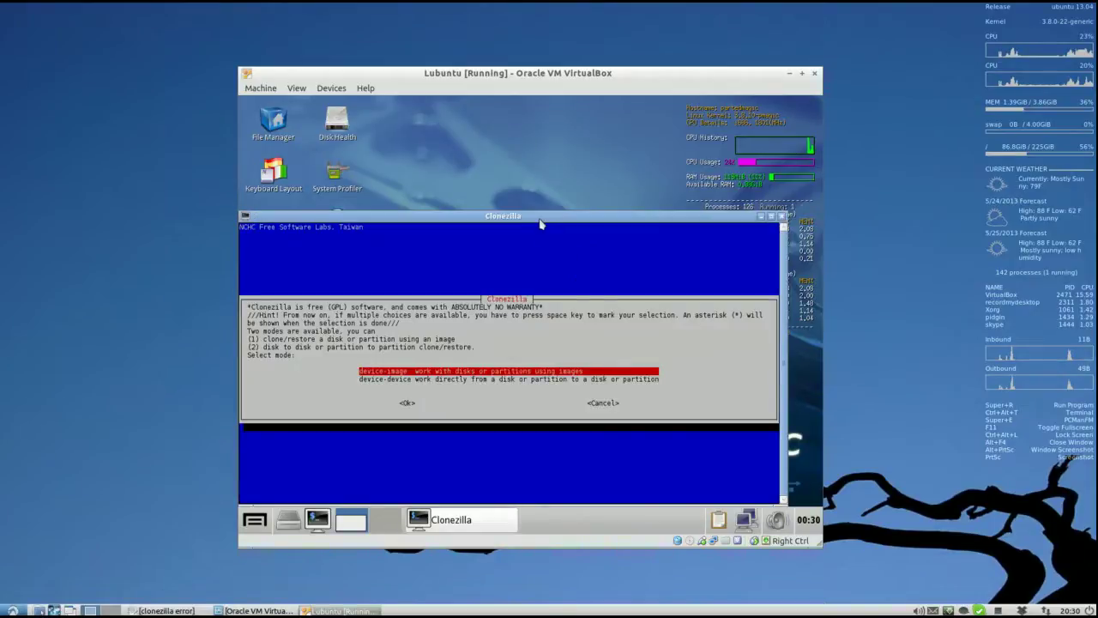
drag(539, 218, 557, 181)
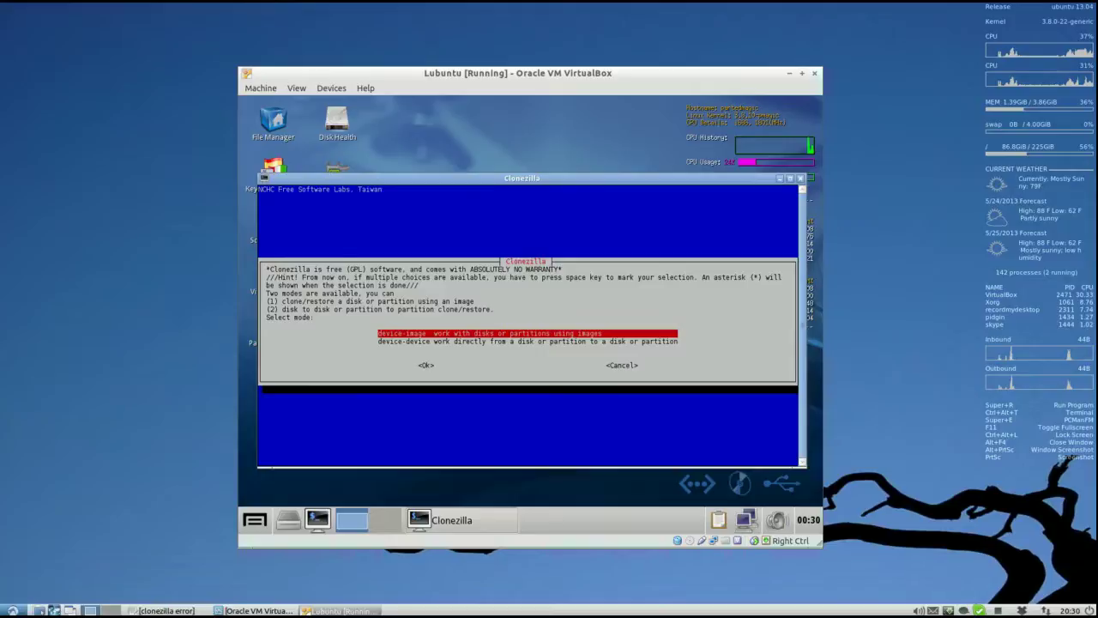
key(Down)
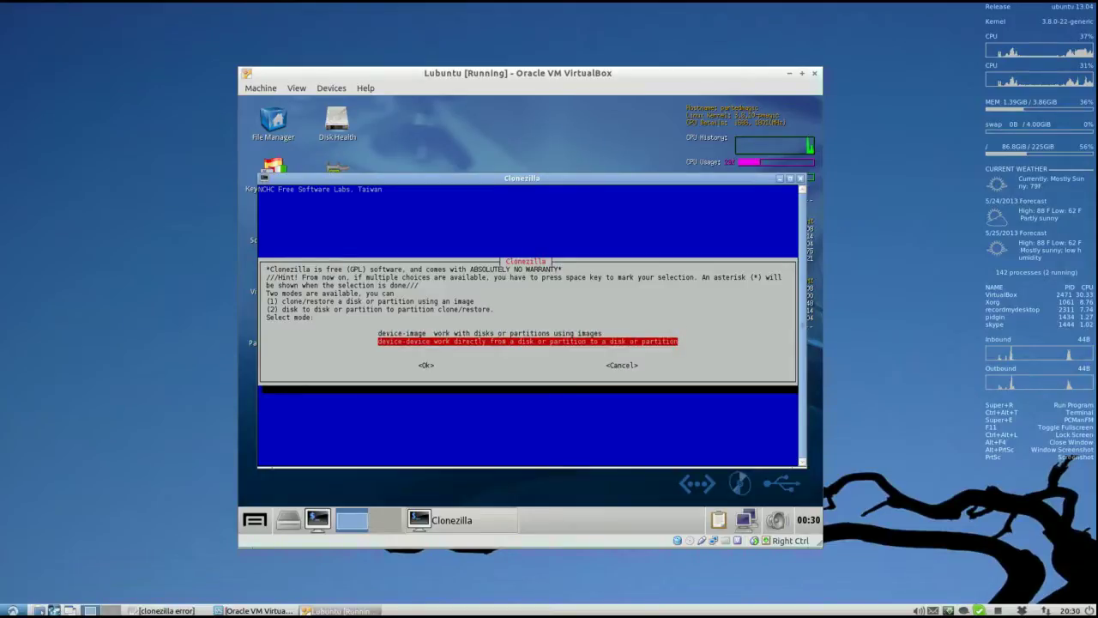
key(Return)
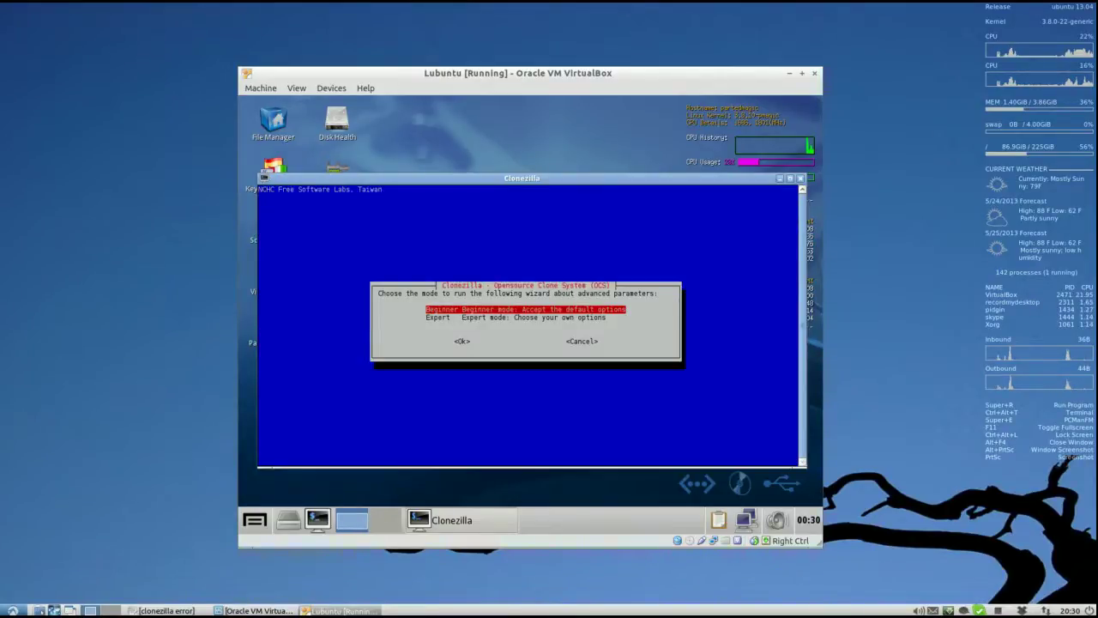
- Accept Beginner mode, choose disk_to_local_disk, and select sda as the source disk
key(Return)
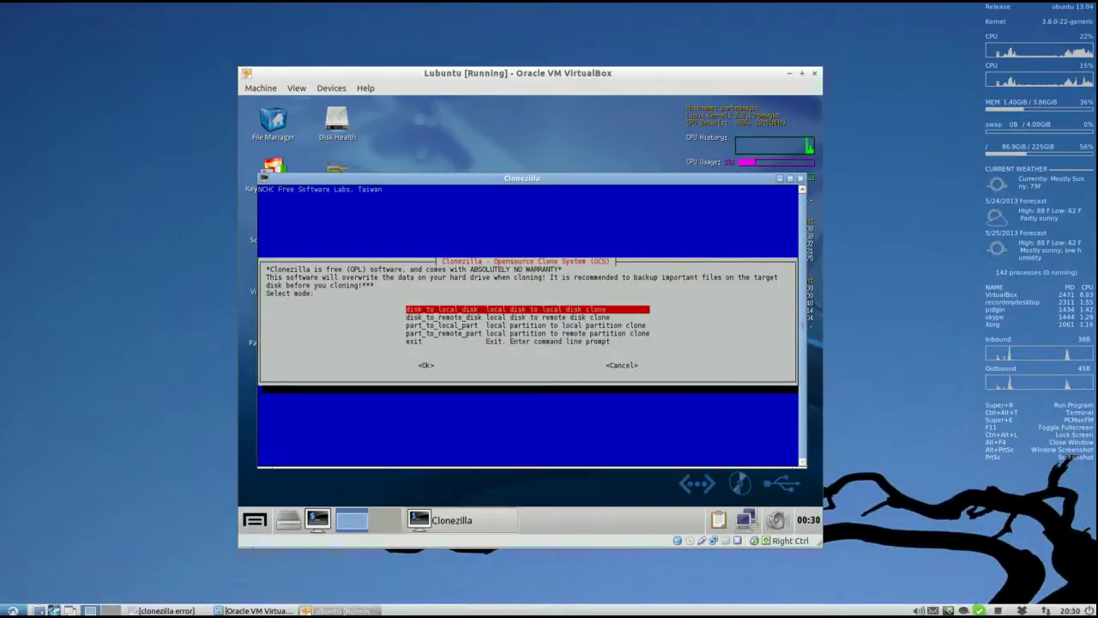
key(Return)
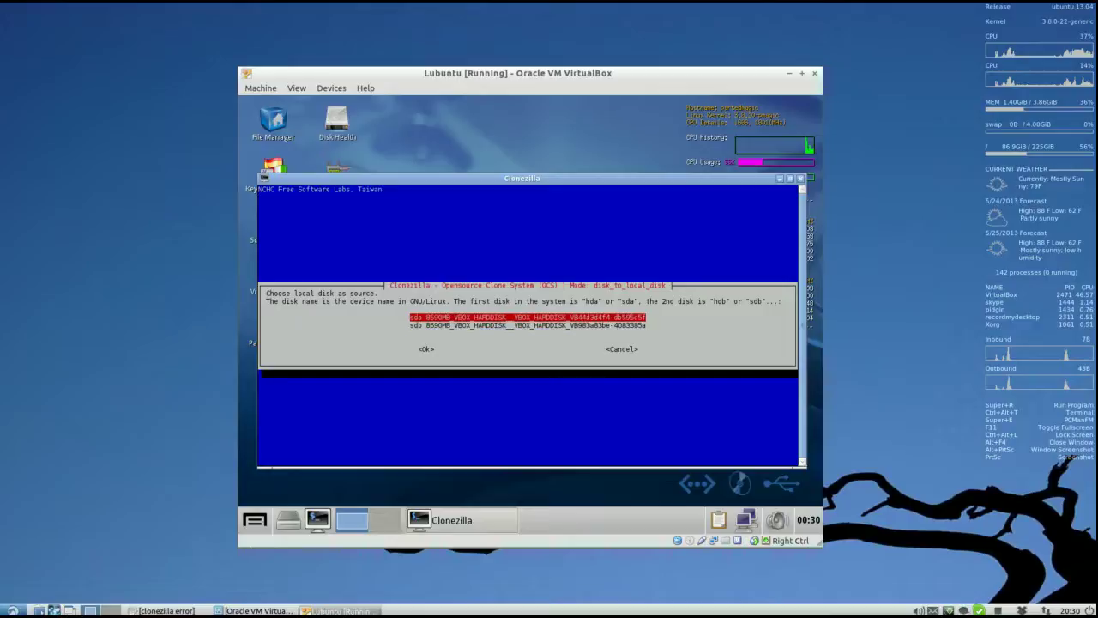
key(Down)
key(Up)
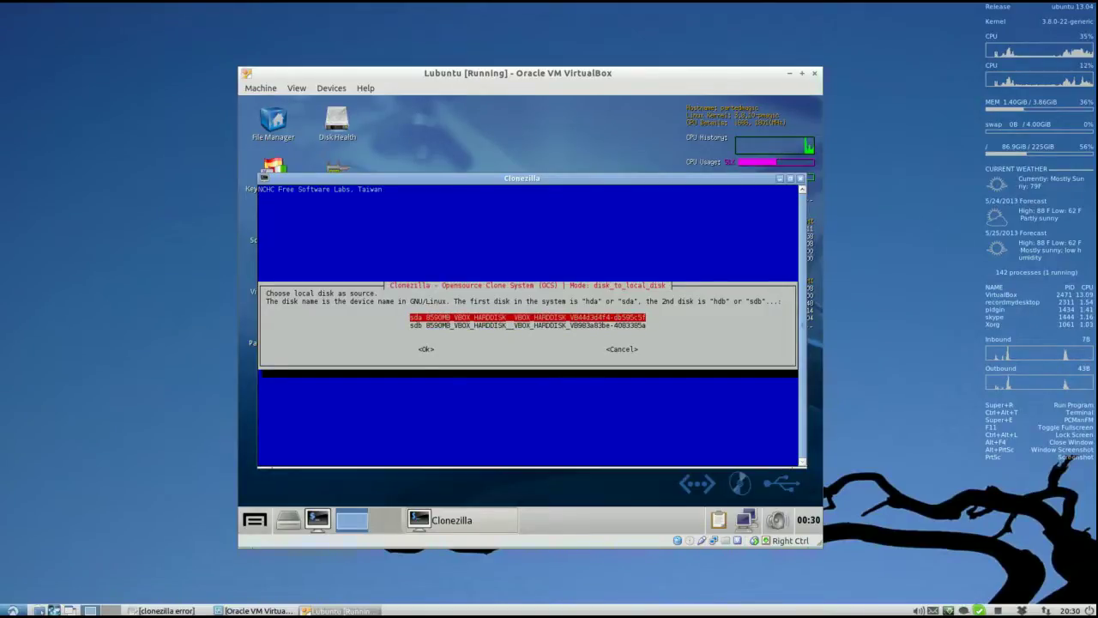
key(Return)
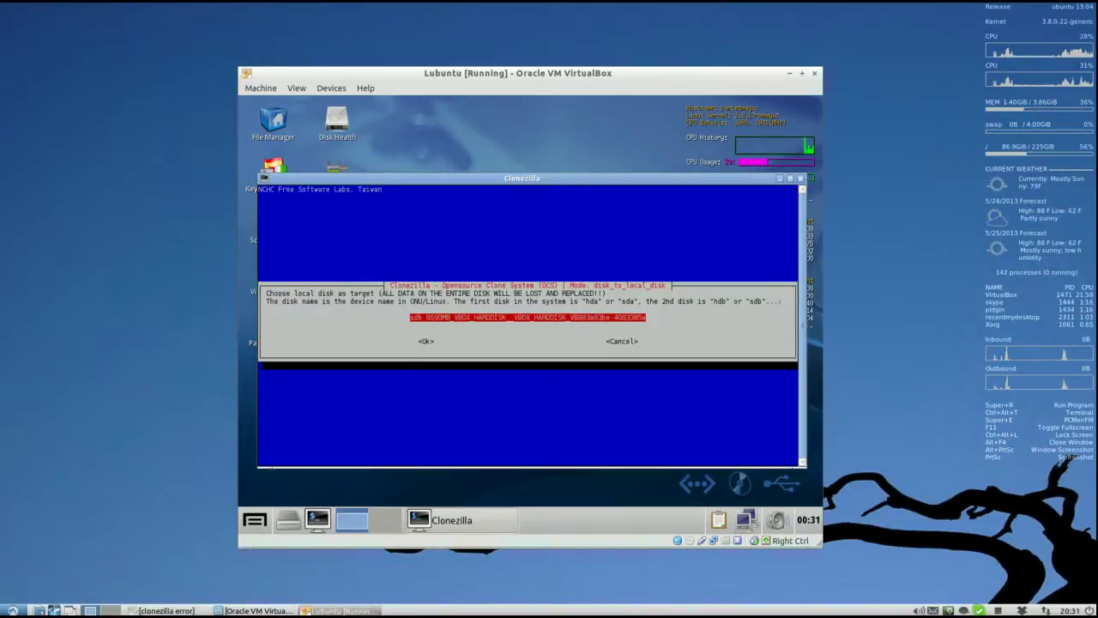
- Select sdb as the target and keep 'Skip checking/repairing source file system'
key(Return)
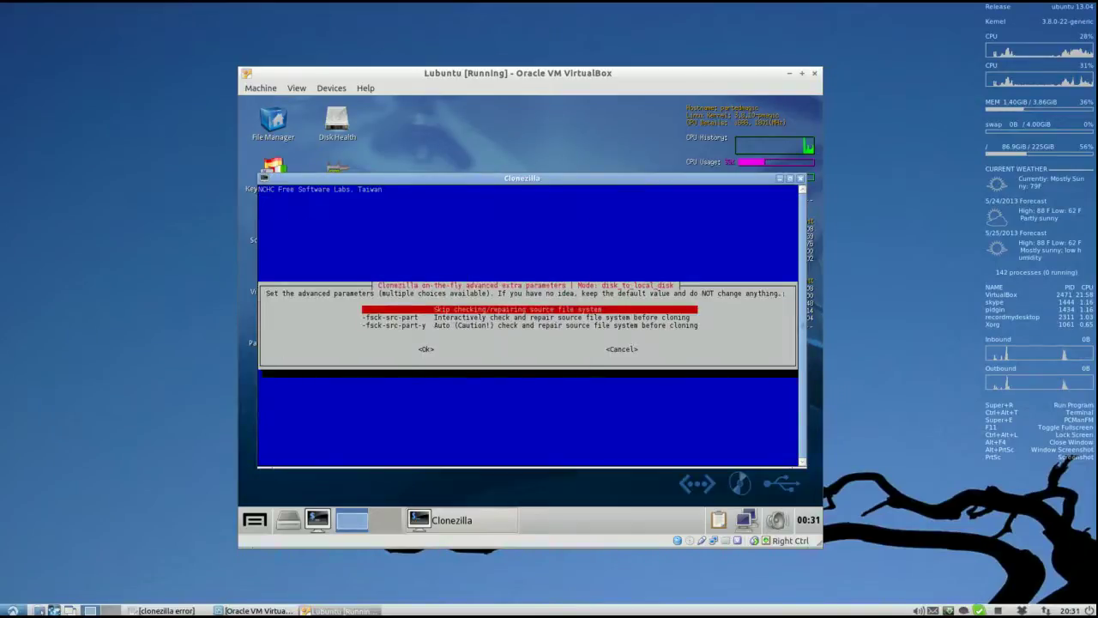
key(Down)
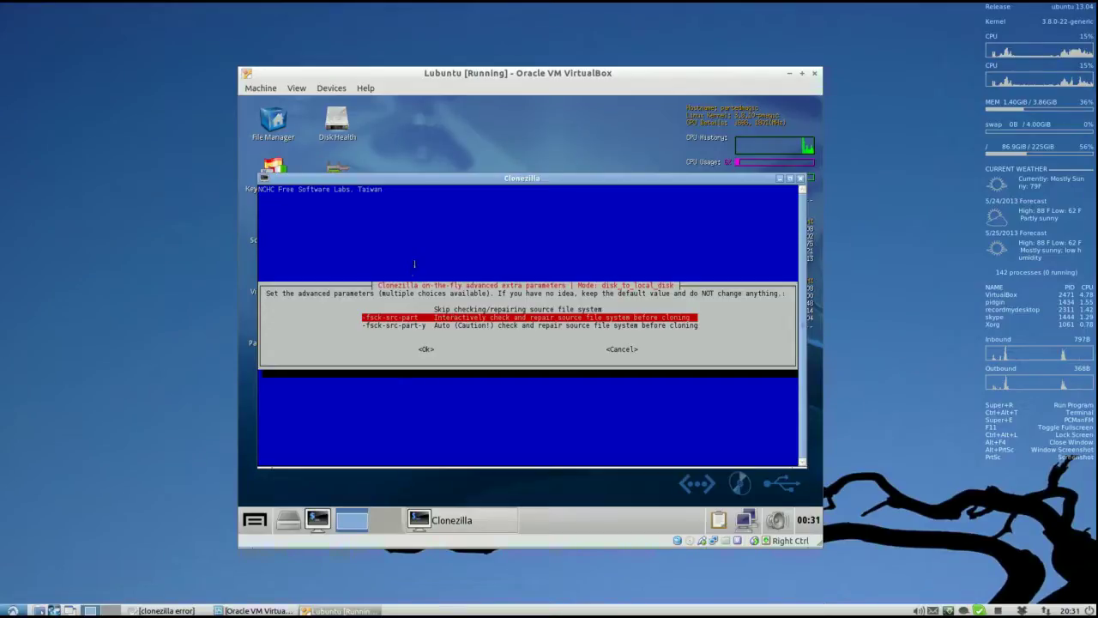
key(Up)
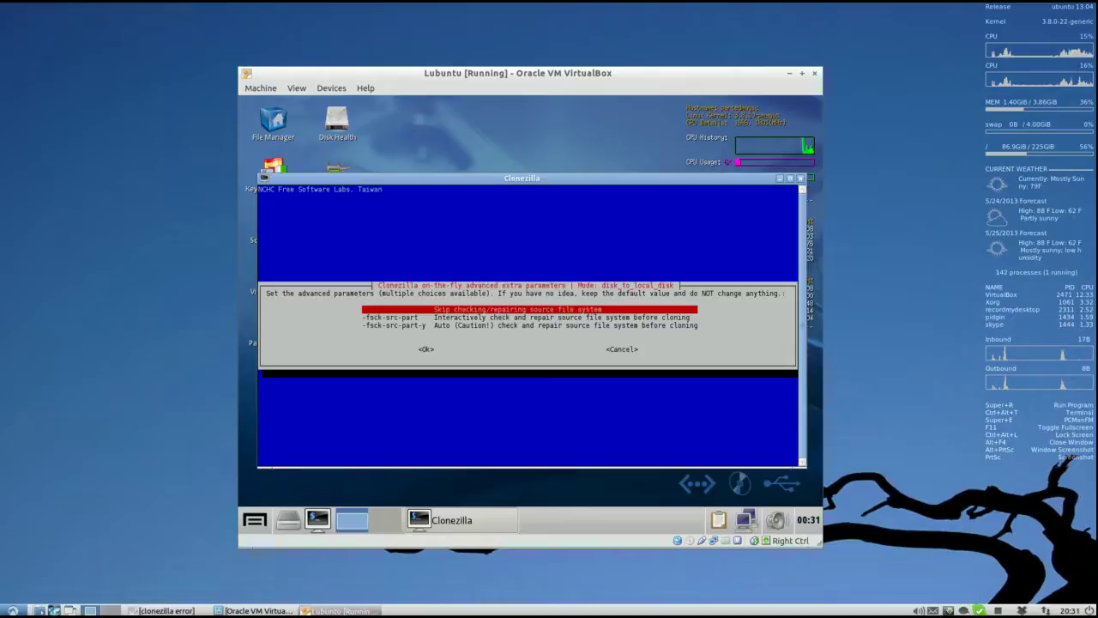
- Start with the check skipped and confirm twice, with y, that sdb will be overwritten
key(Return)
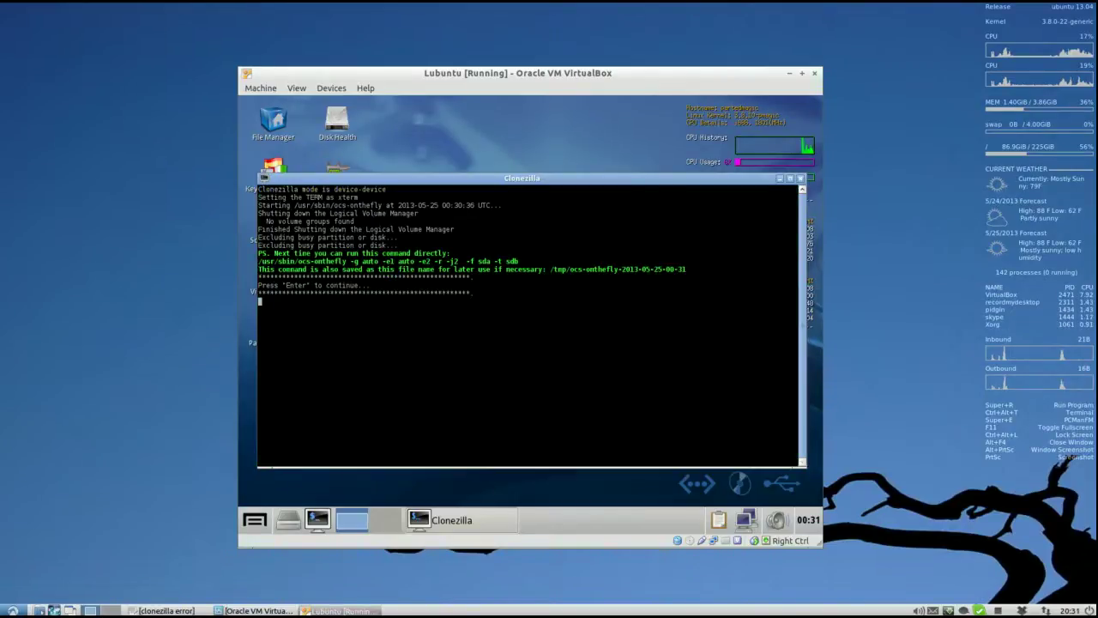
key(Return)
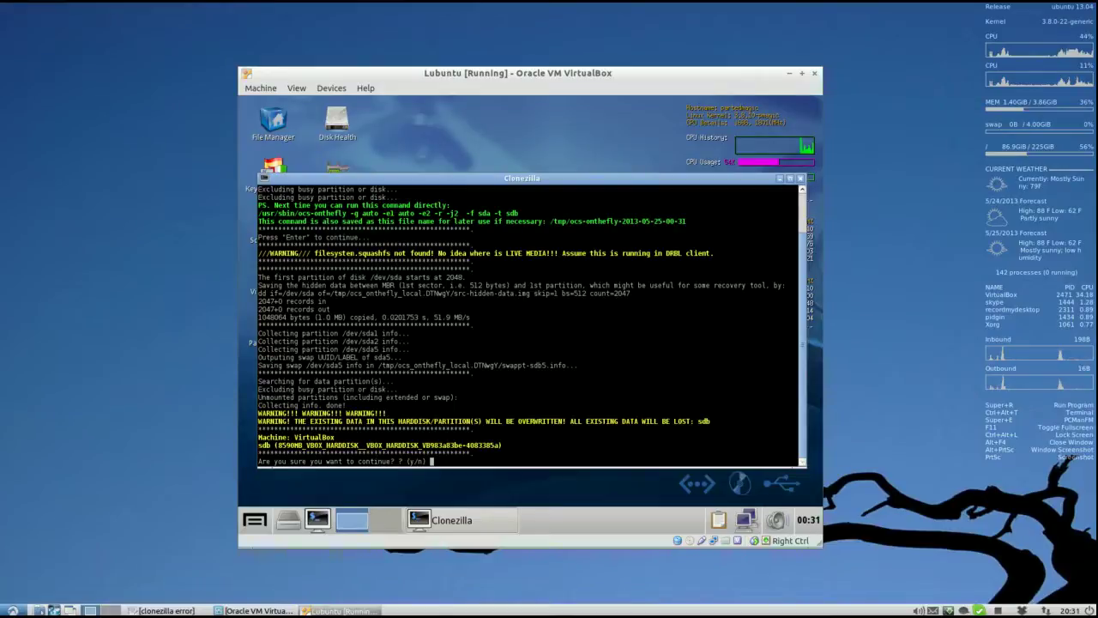
text(y)
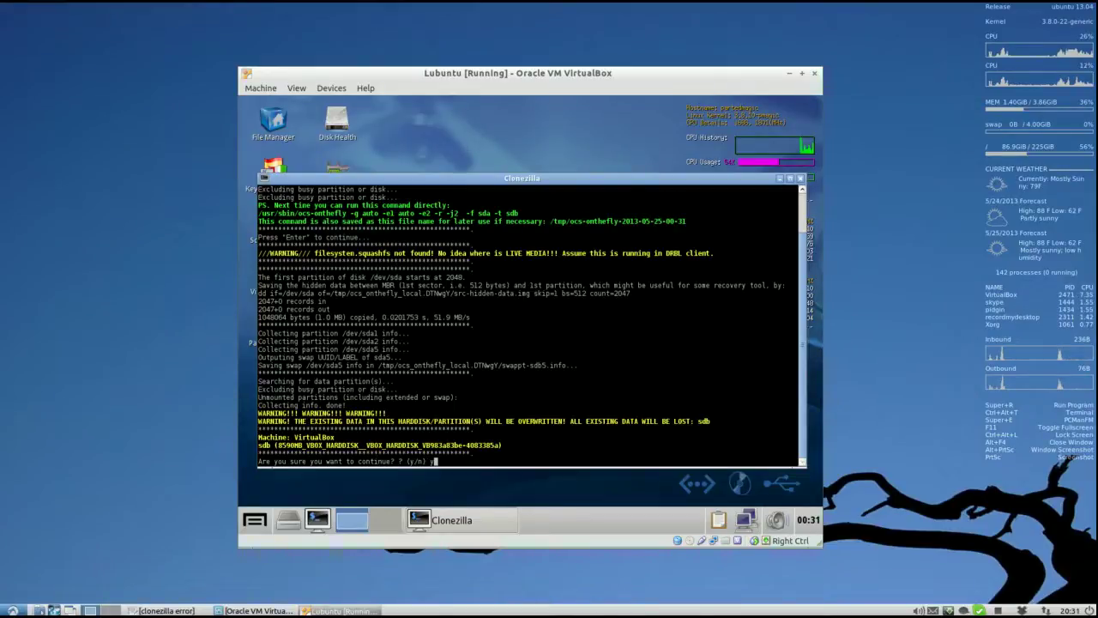
key(Return)
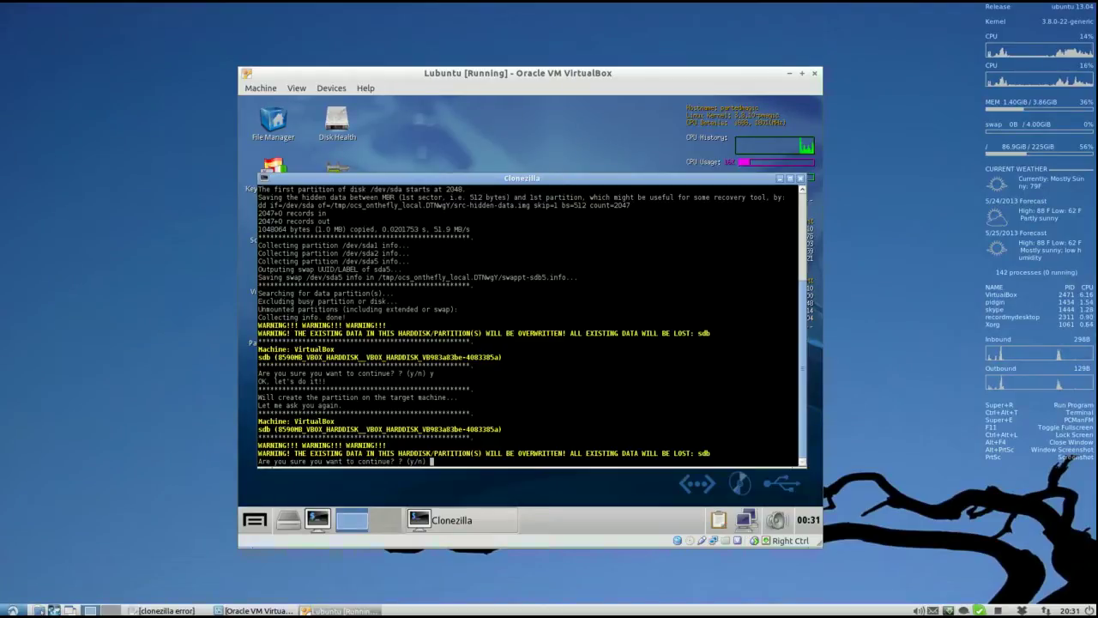
text(y)
key(Return)
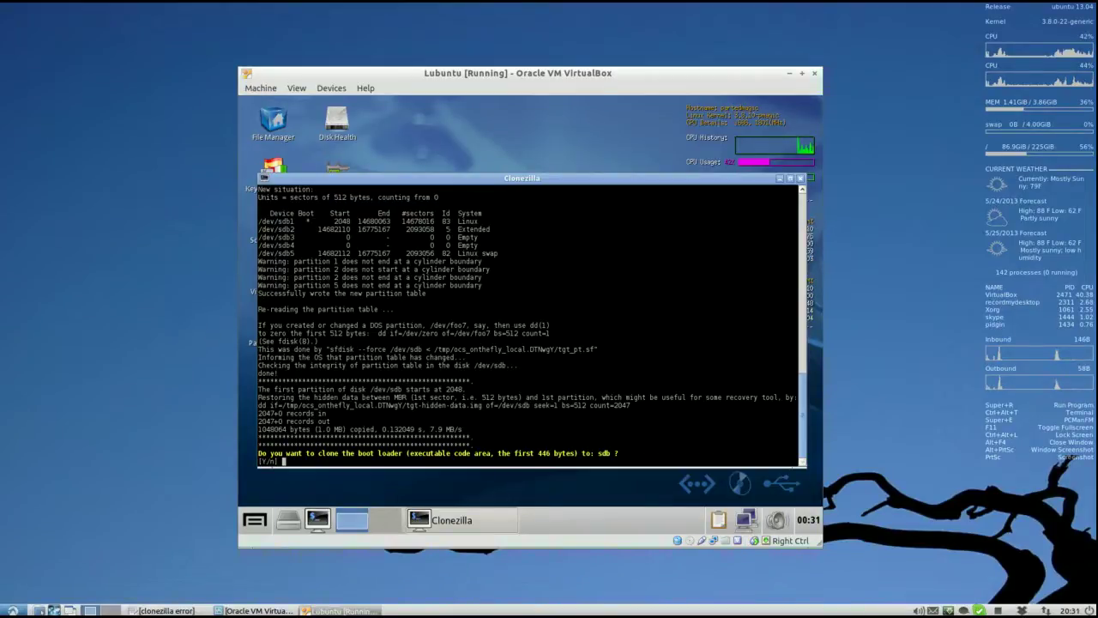
- Answer y to cloning the boot loader and to starting the data clone to sdb
text(y)
key(Return)
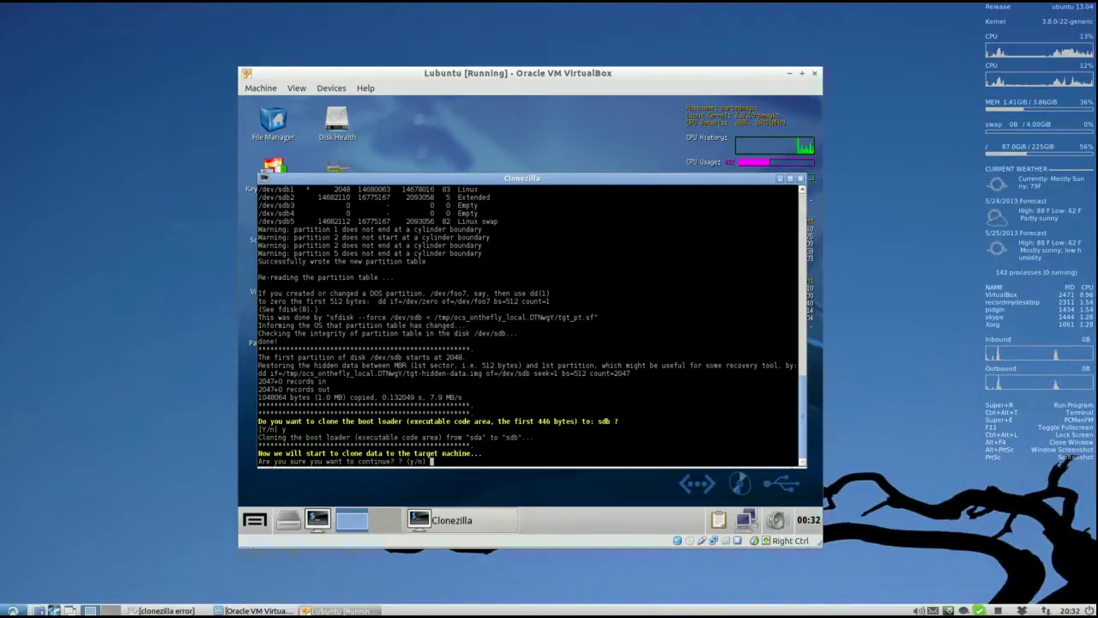
text(y)
key(Return)
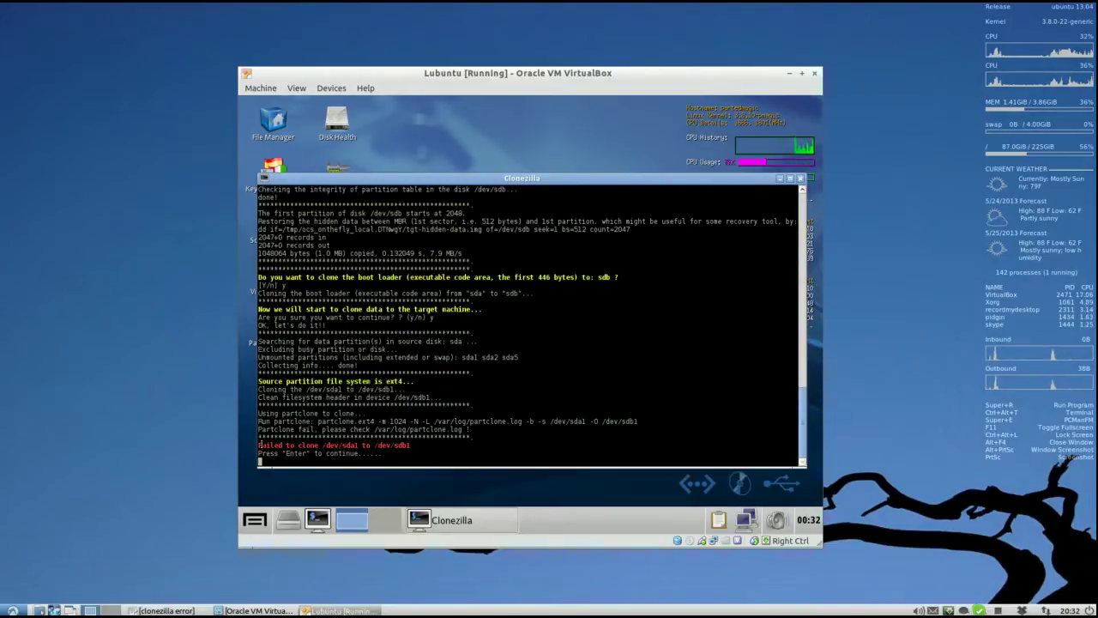
- Check the 'Failed to clone /dev/sda1' line against the error note, then acknowledge the failure
drag(259, 446, 413, 445)
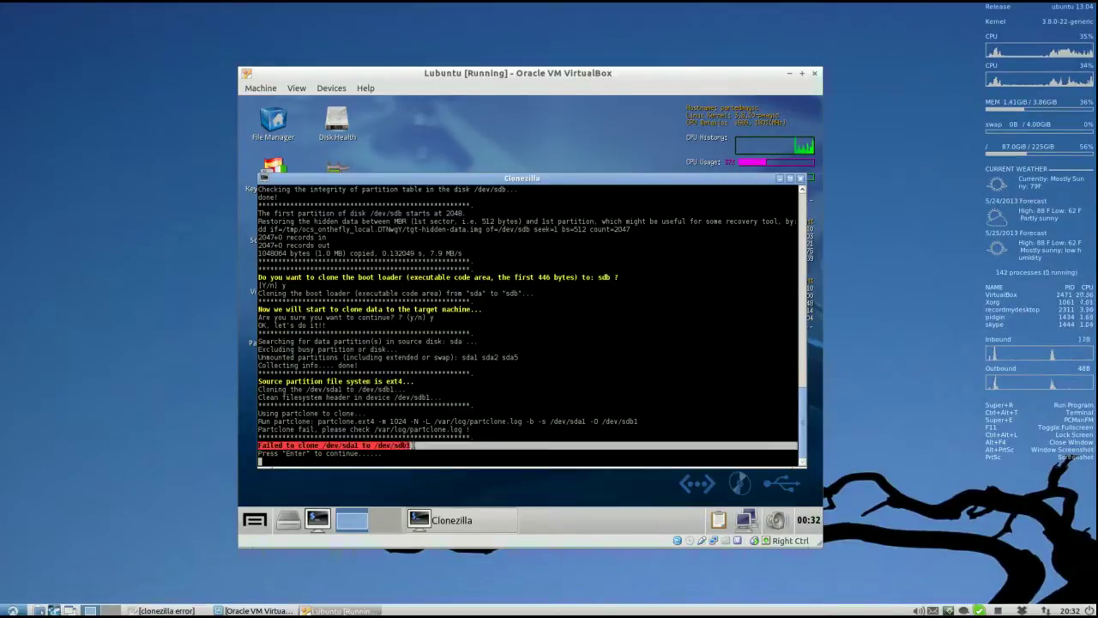
click(478, 424)
click(163, 610)
drag(500, 83, 495, 237)
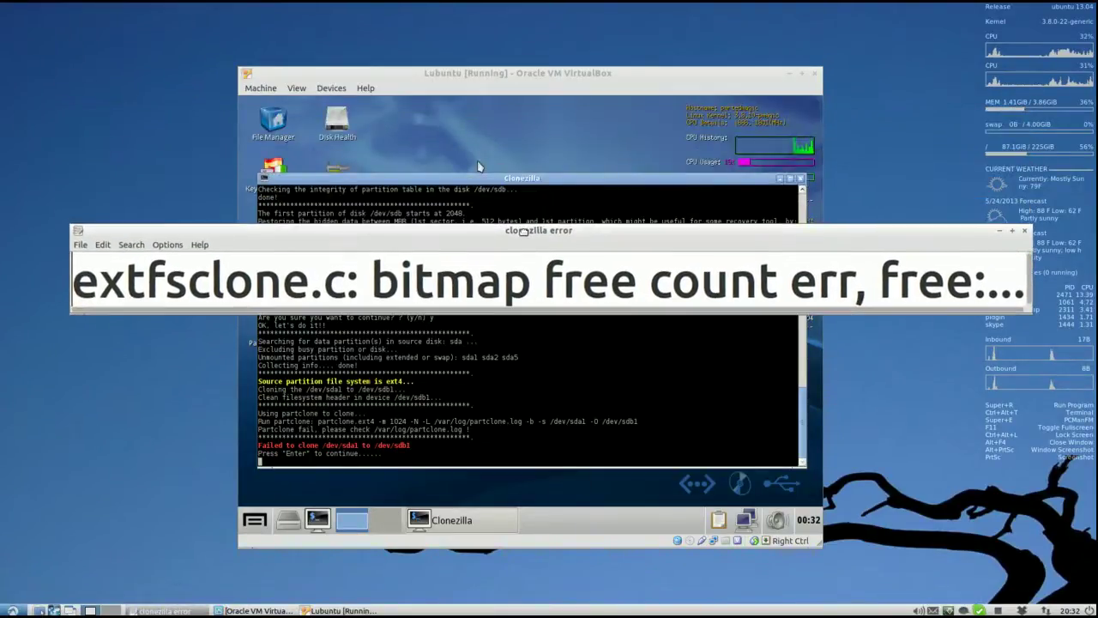
click(1000, 232)
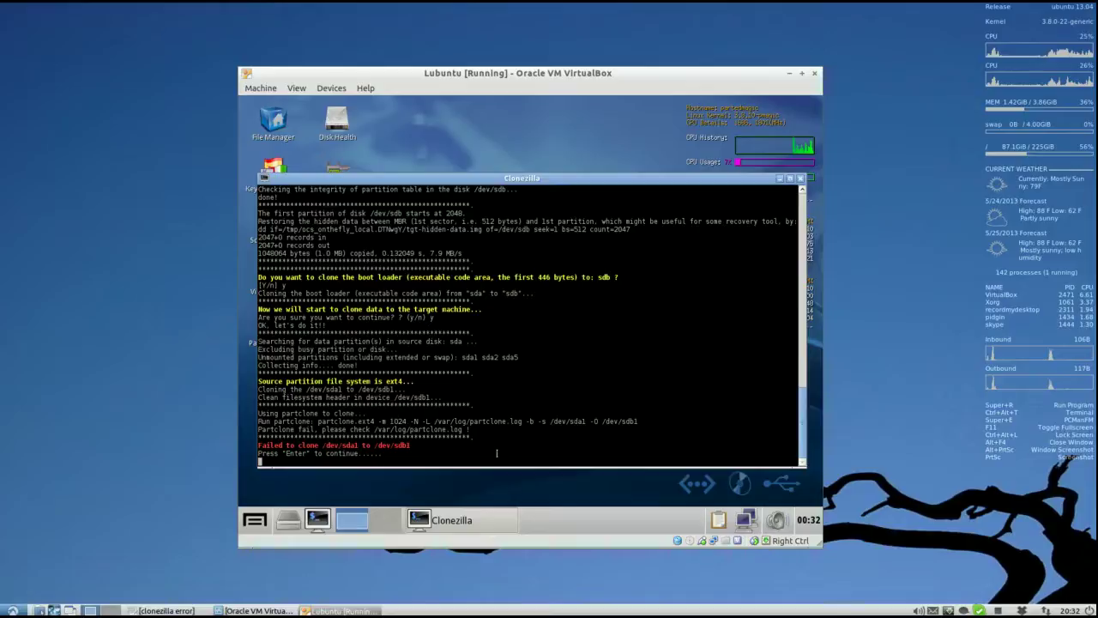
key(Return)
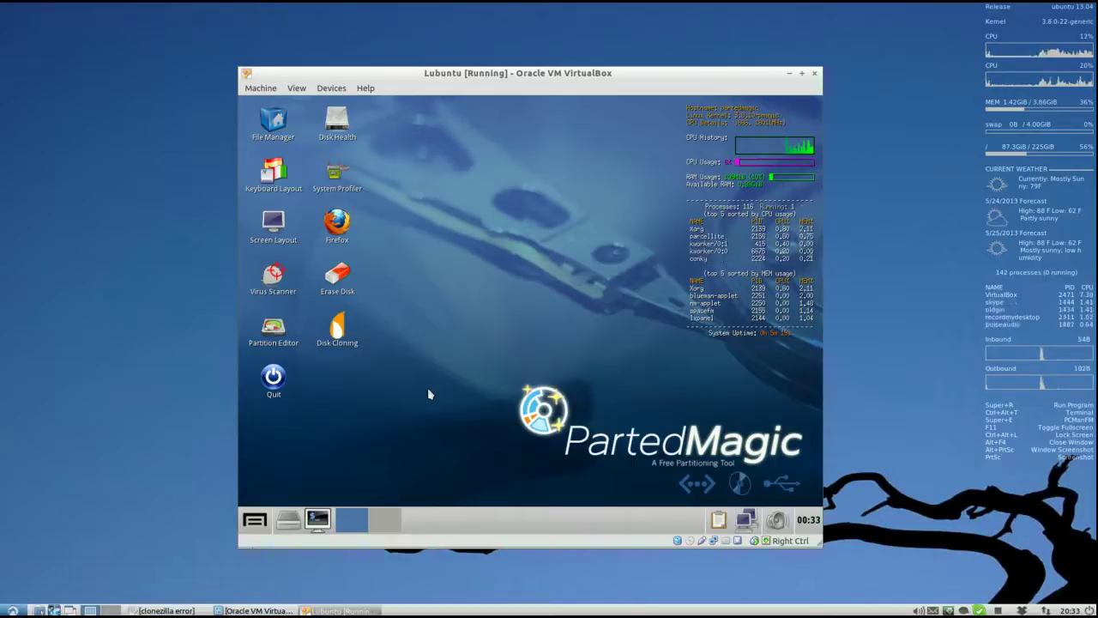
- Relaunch Disk Cloning: device-device, Beginner, disk_to_local_disk, sda as source, sdb as target
click(342, 338)
double_click(341, 337)
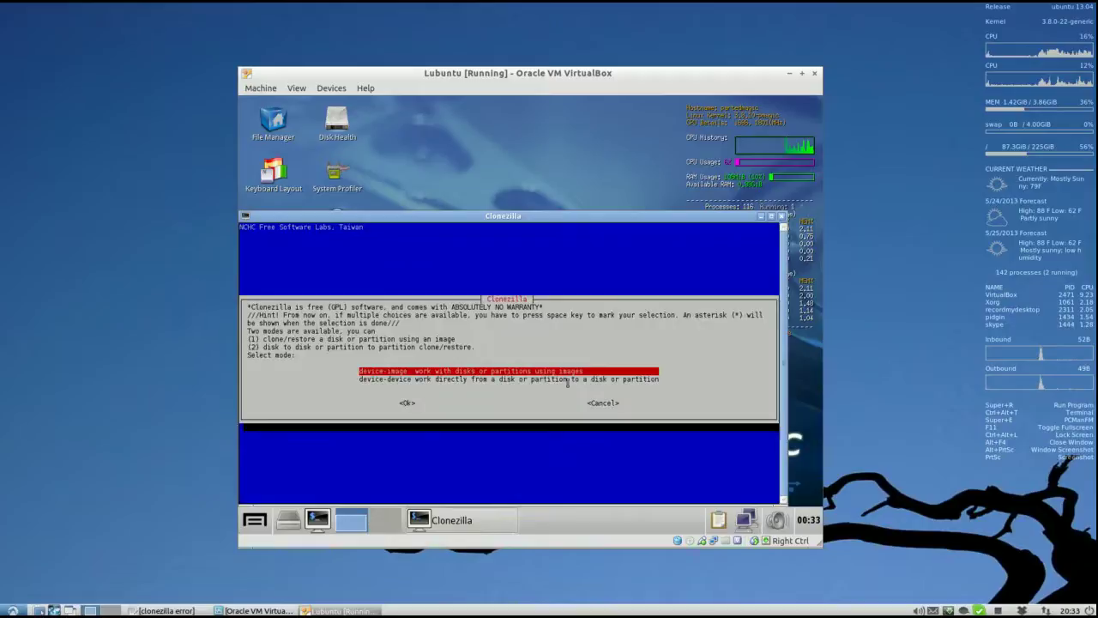
key(Down)
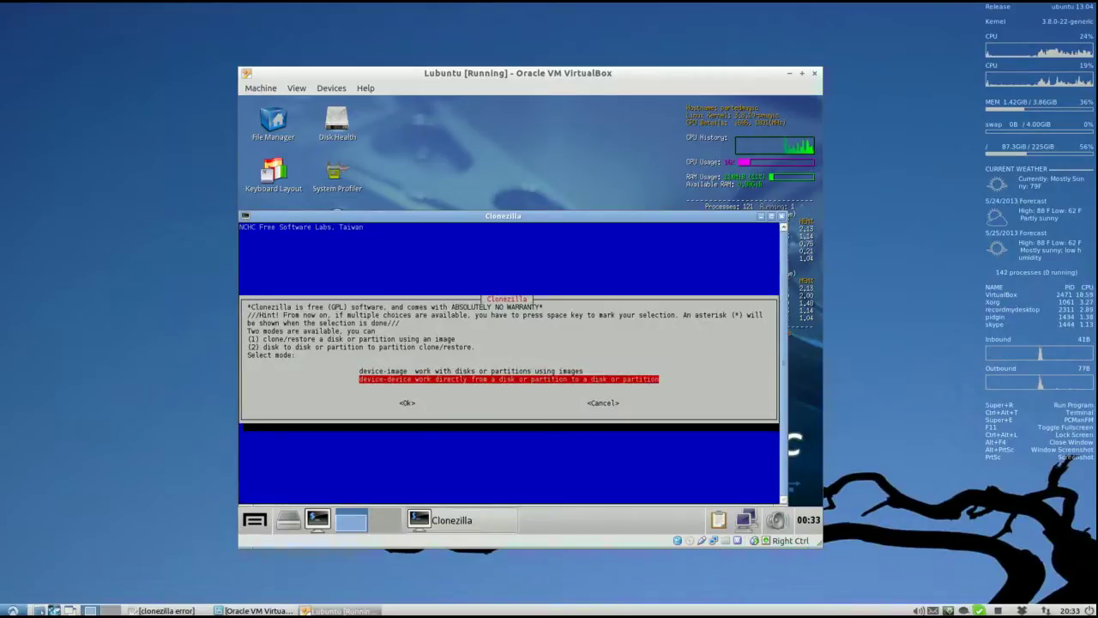
key(Return)
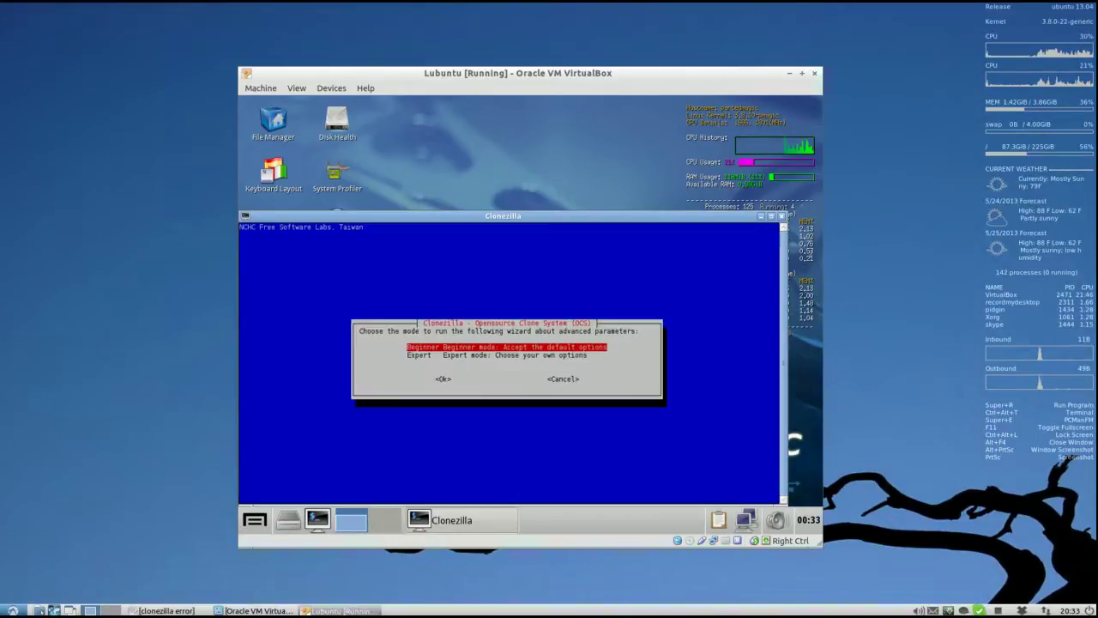
key(Return)
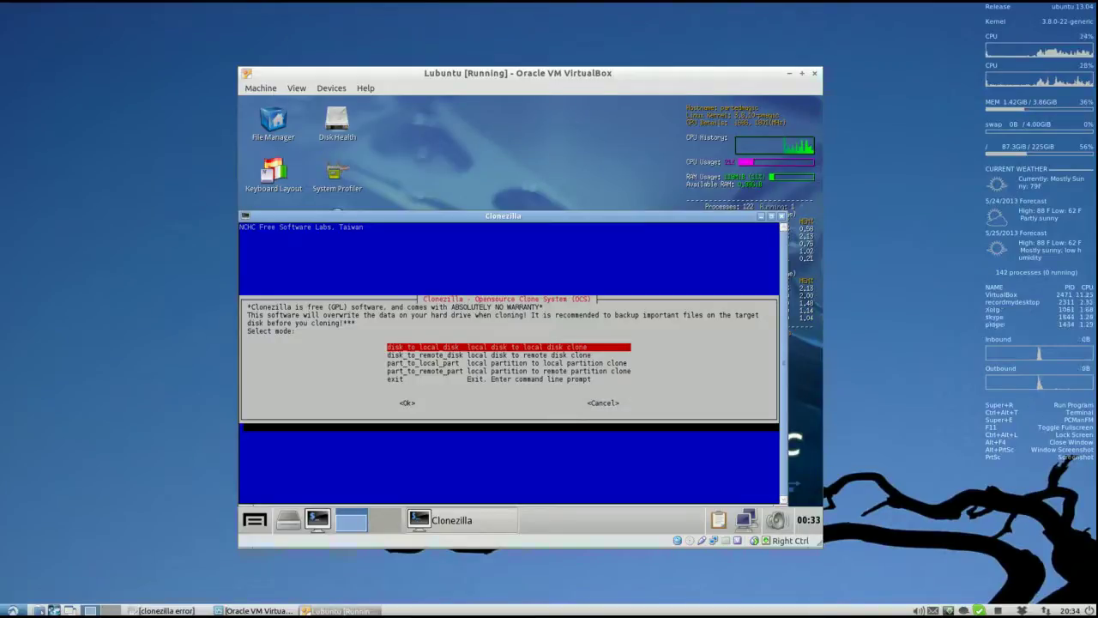
key(Return)
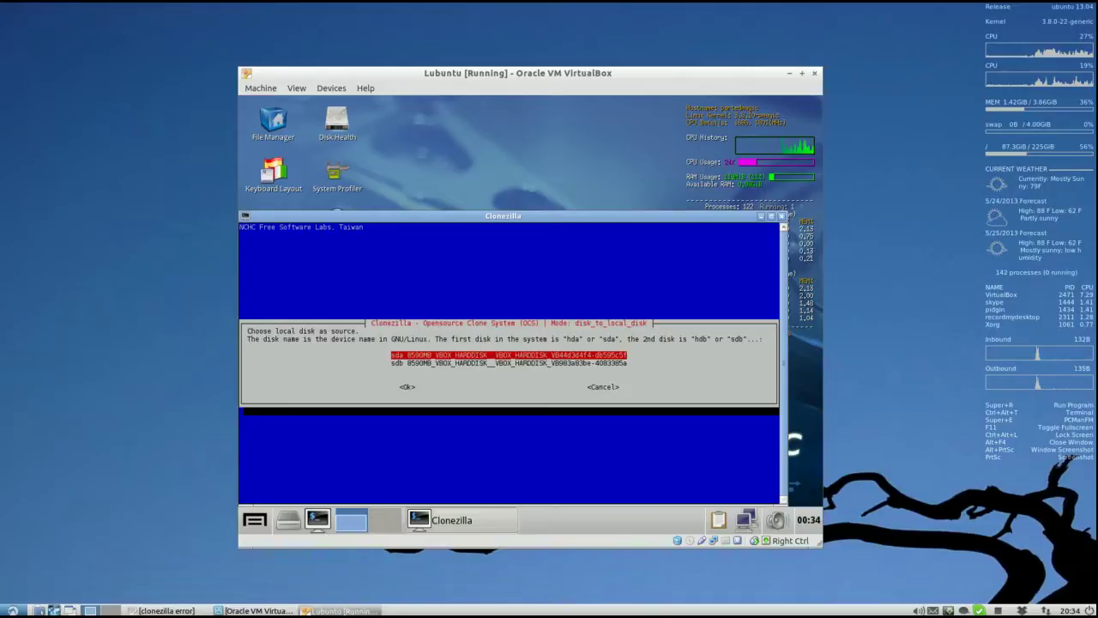
key(Return)
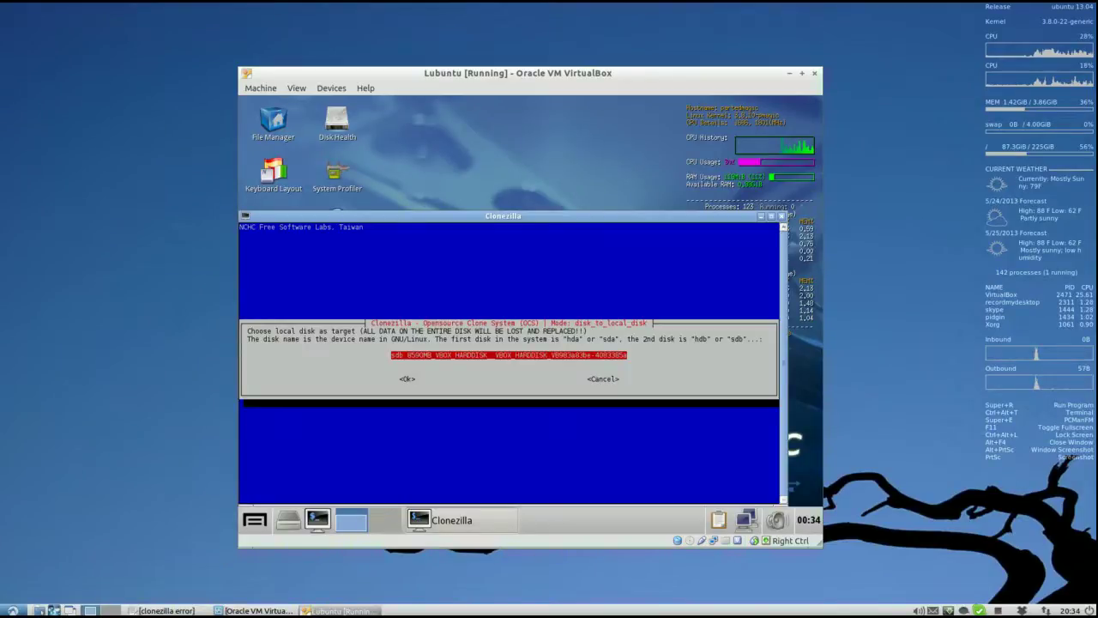
key(Return)
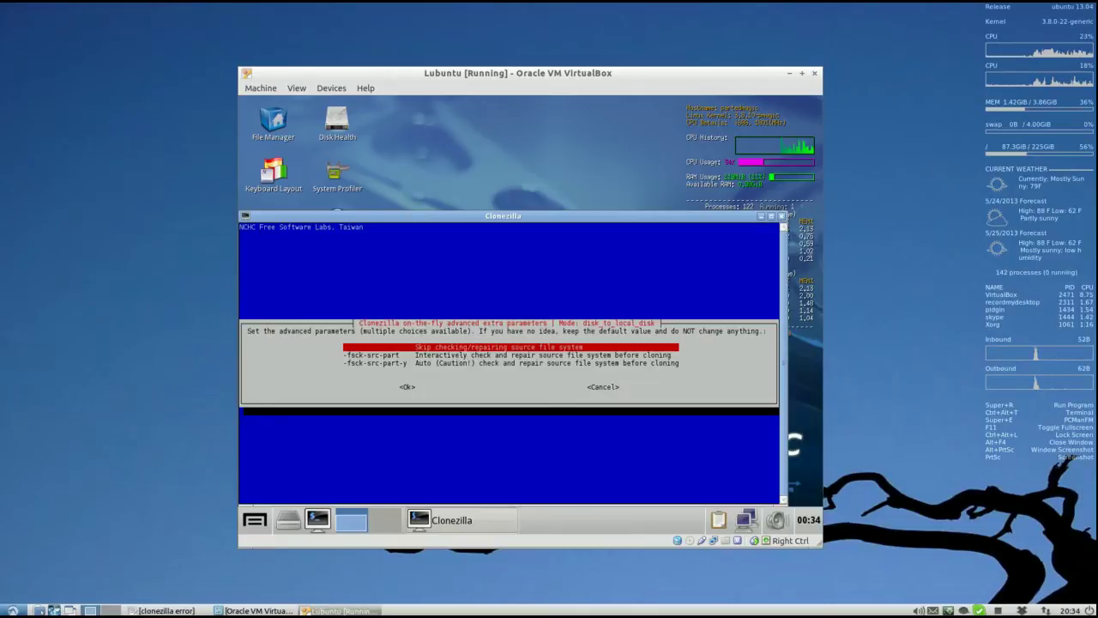
- Choose -fsck-src-part for the source file system and continue past the command summary
key(Down)
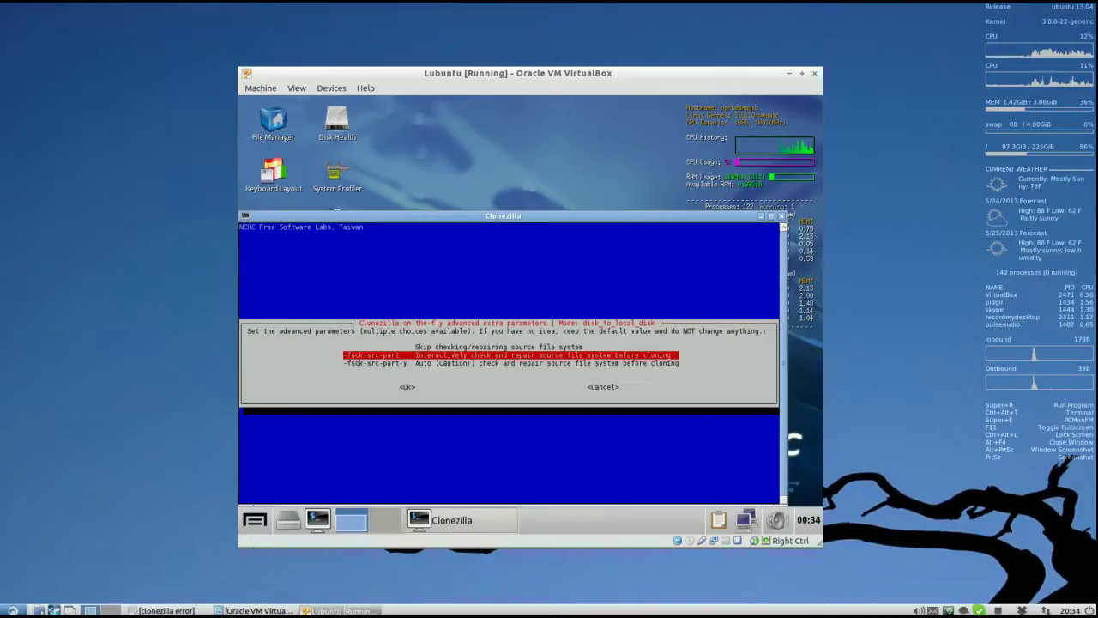
key(Return)
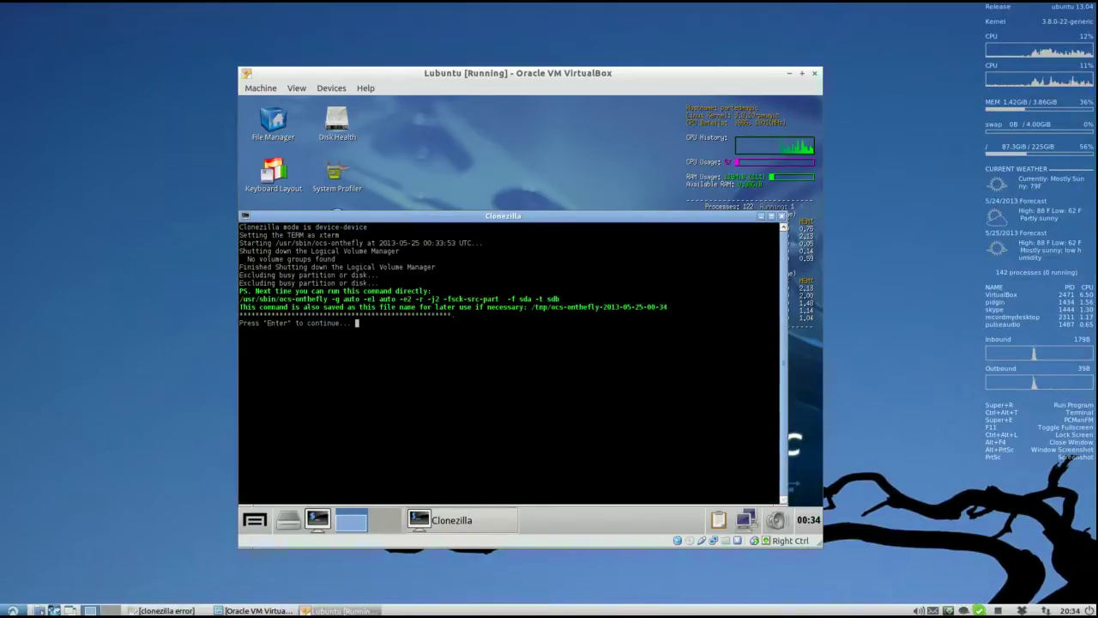
key(Return)
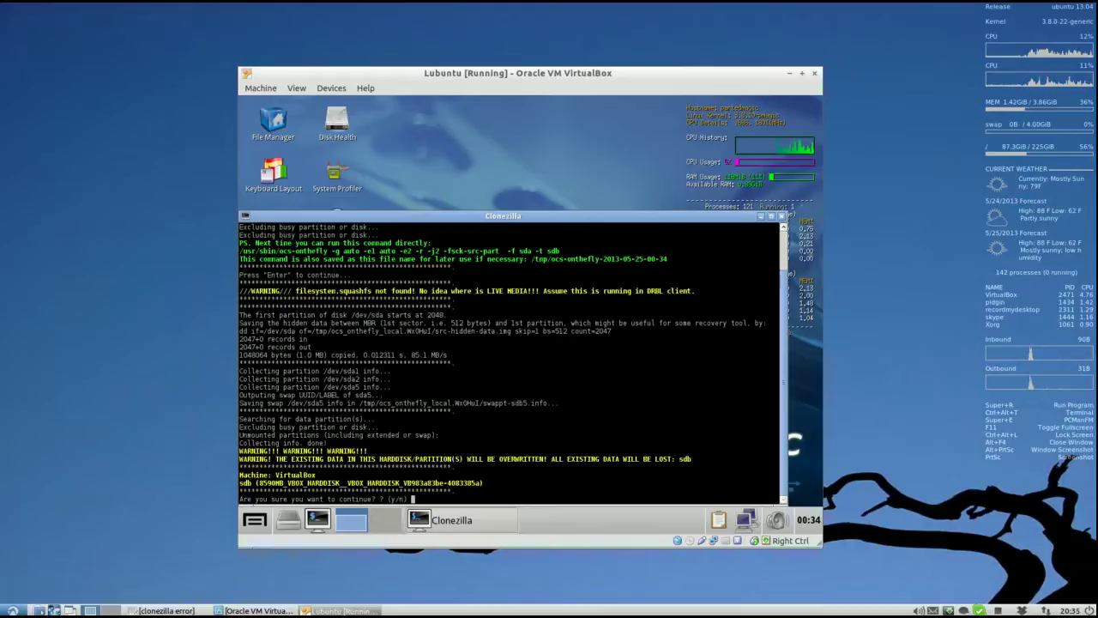
- Confirm overwriting sdb with y, then accept fsck's free blocks and free inodes count fixes on /dev/sda1
text(y)
key(Return)
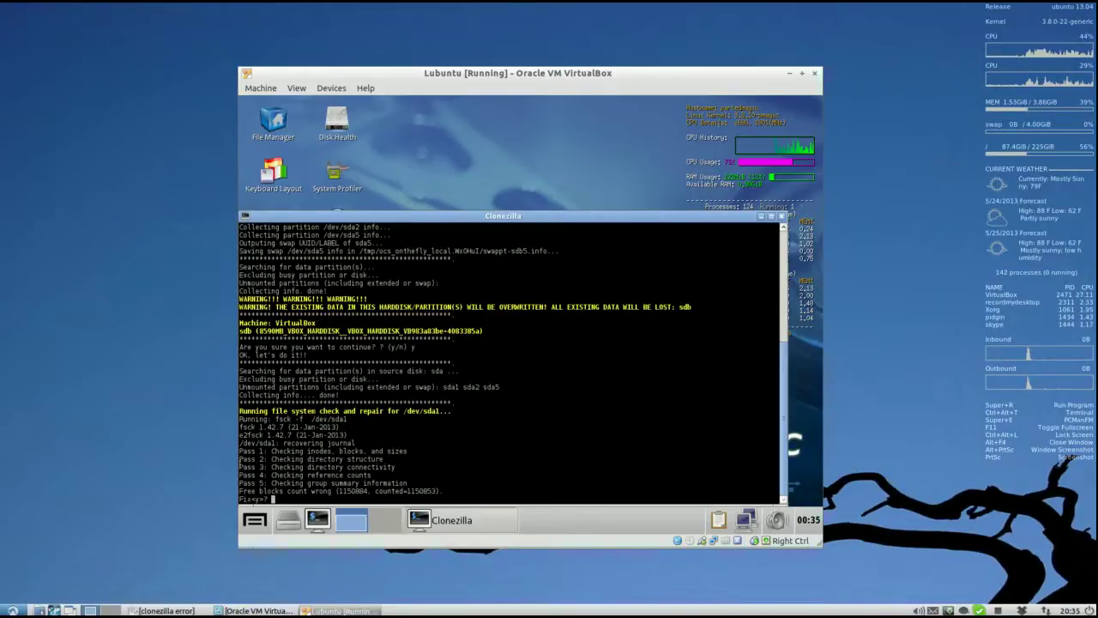
drag(239, 447, 447, 491)
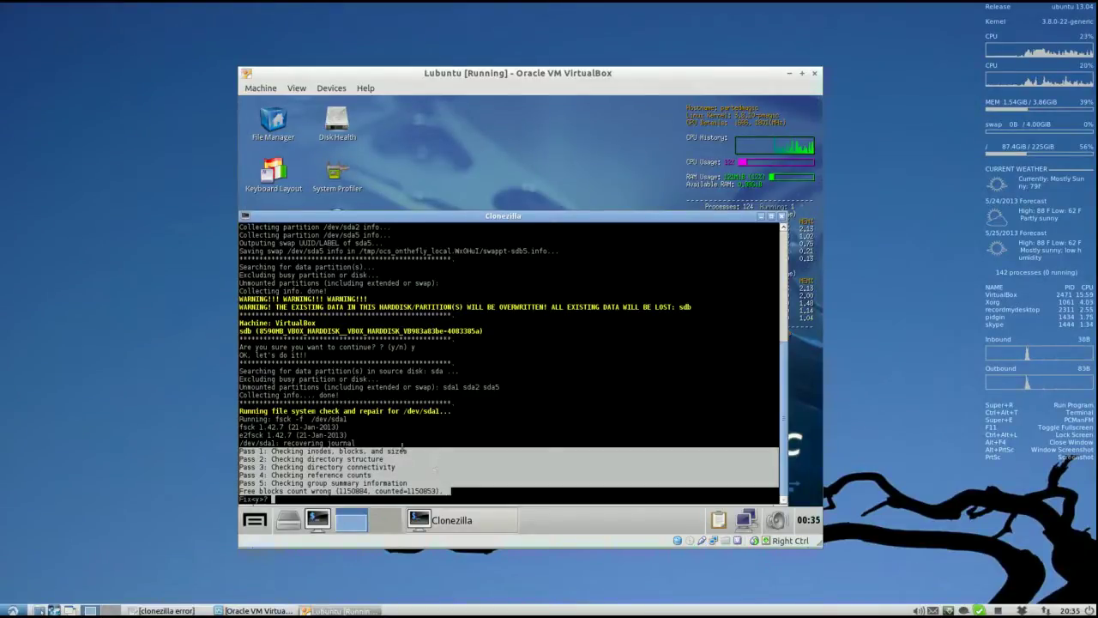
click(387, 434)
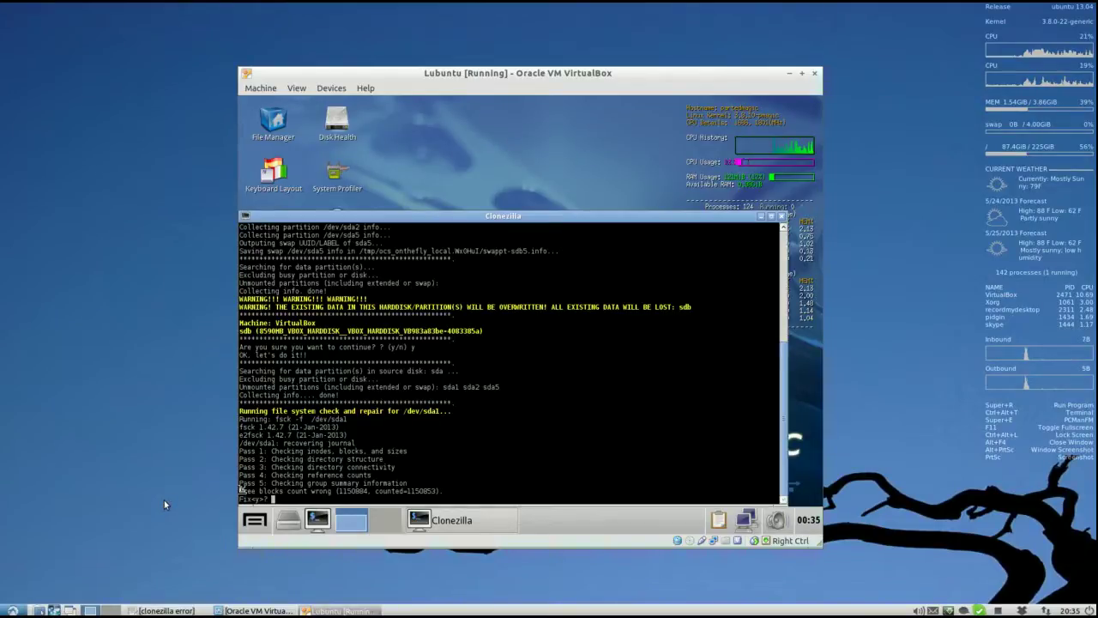
key(Return)
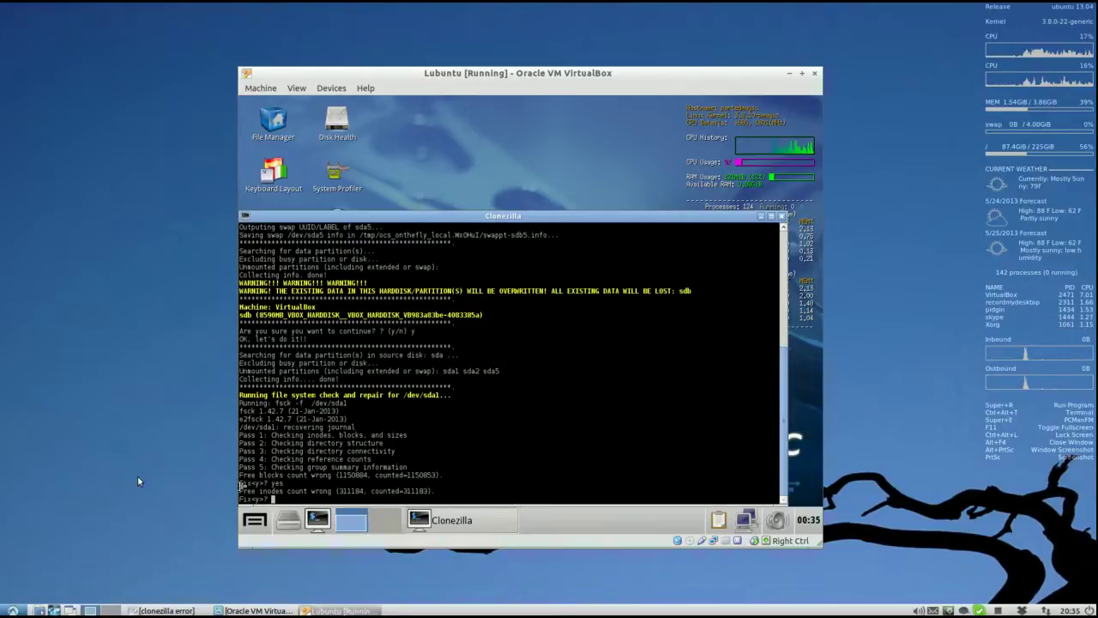
text(yes)
key(Return)
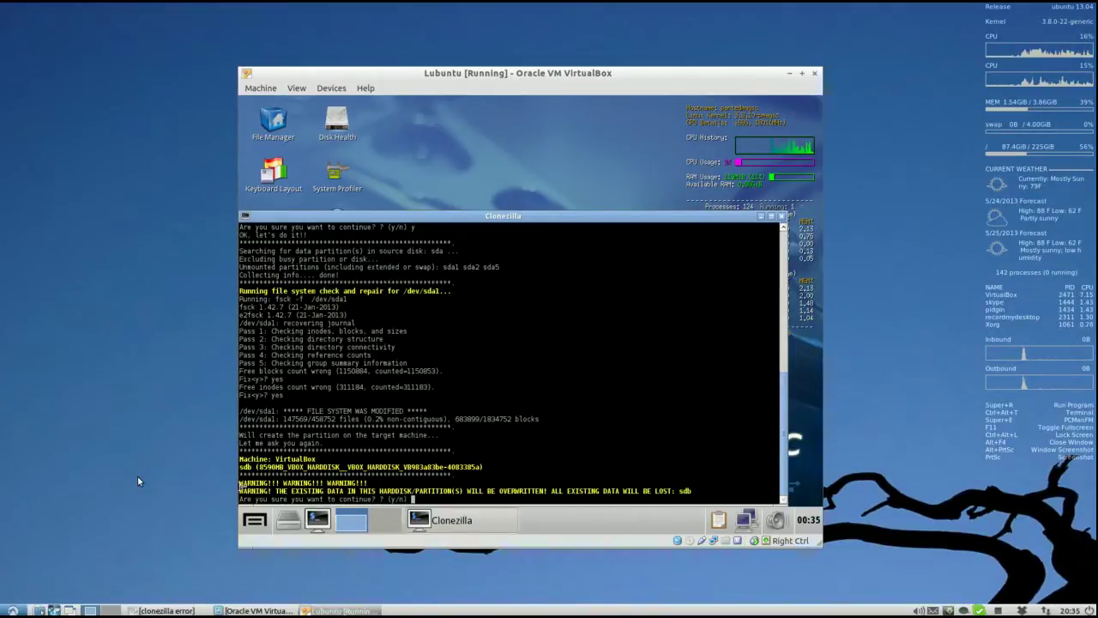
- Answer y to reconfirm overwriting sdb, clone the boot loader, and start the data clone
text(y)
key(Return)
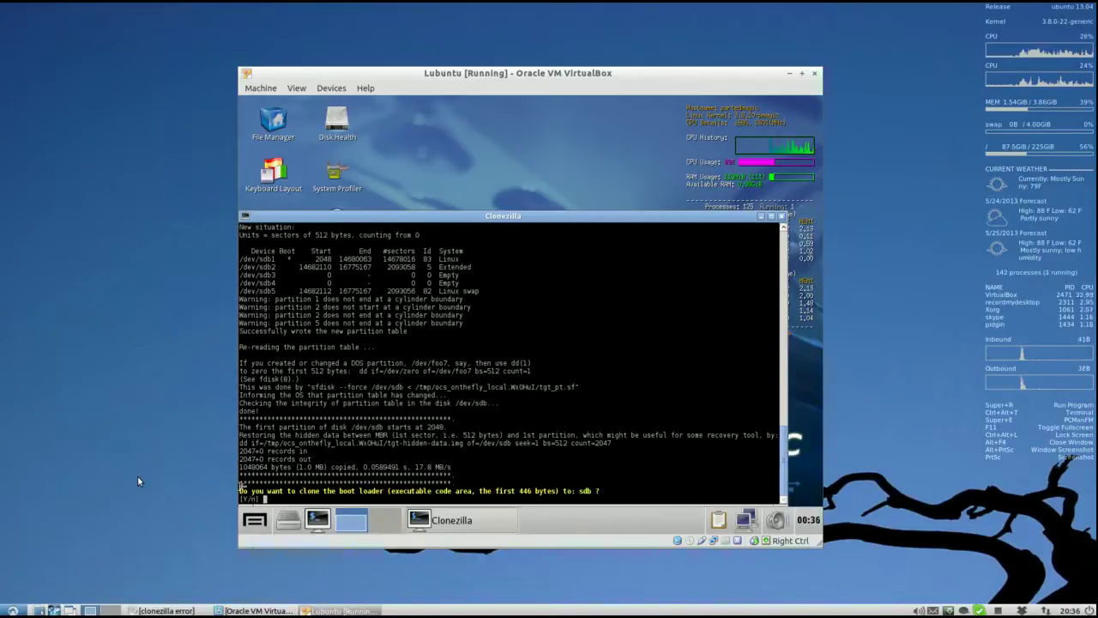
text(y)
key(Return)
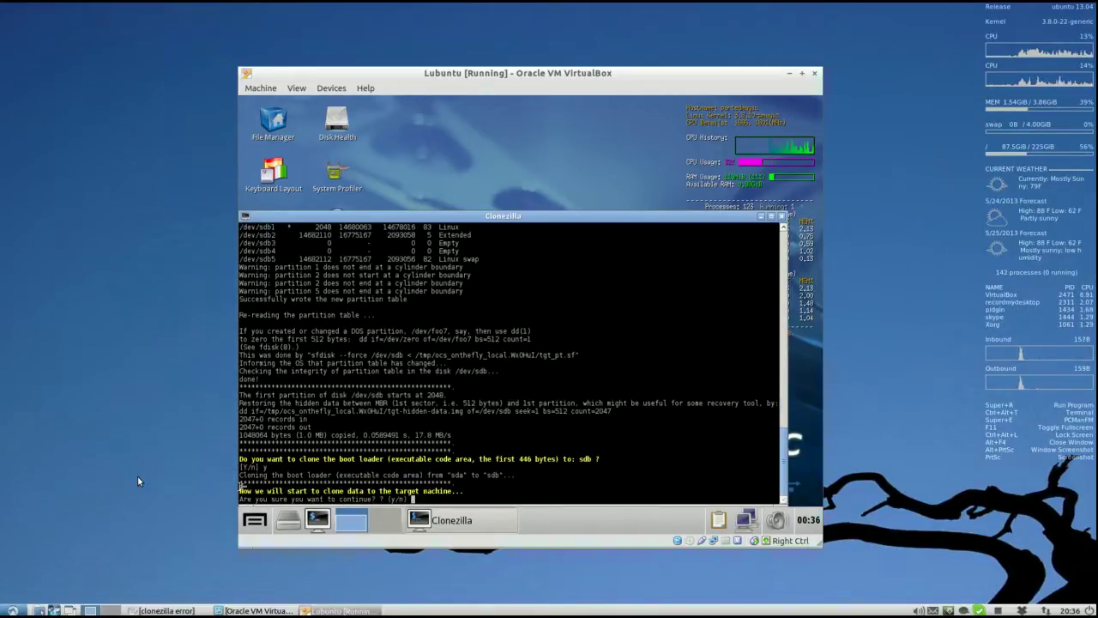
text(y)
key(Return)
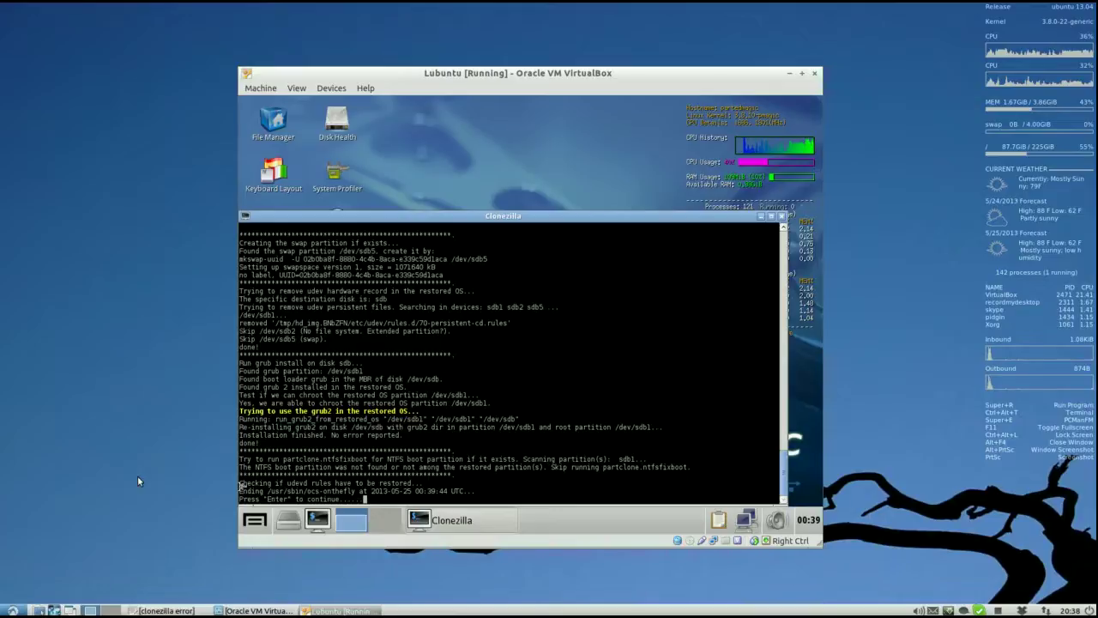
- Dismiss the finished Clonezilla session and turn off the Parted Magic computer through Logout
key(Return)
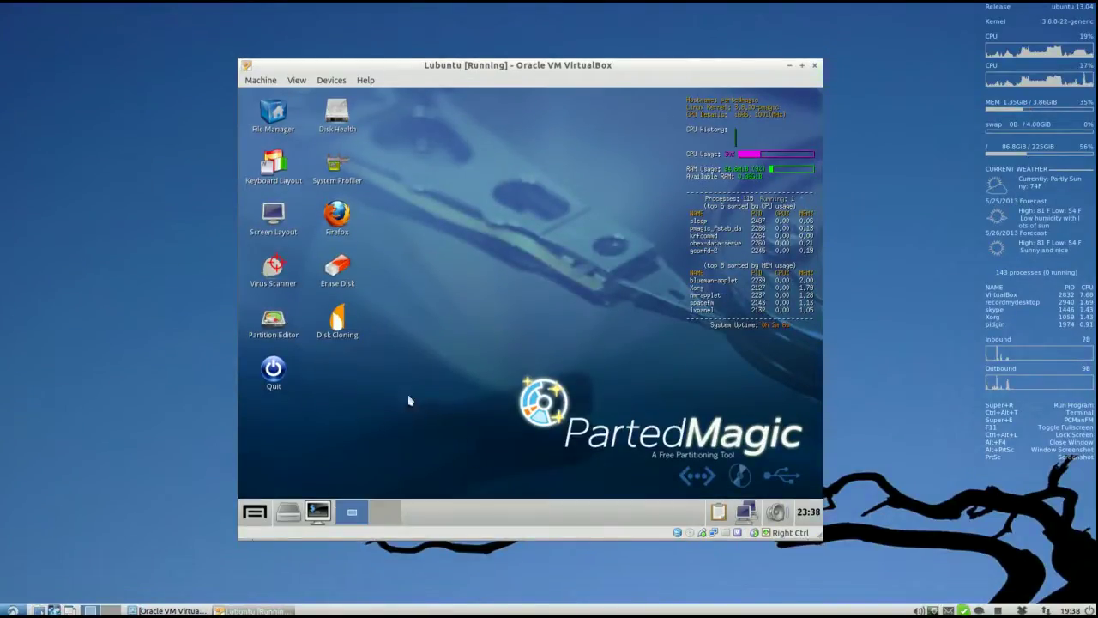
click(260, 515)
click(549, 319)
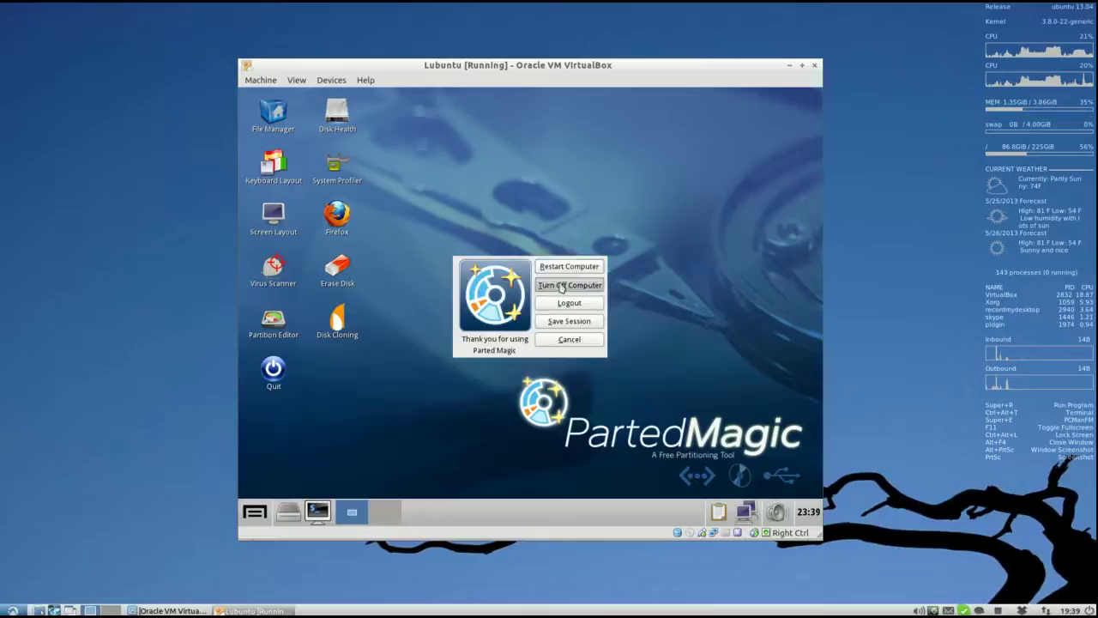
click(561, 288)
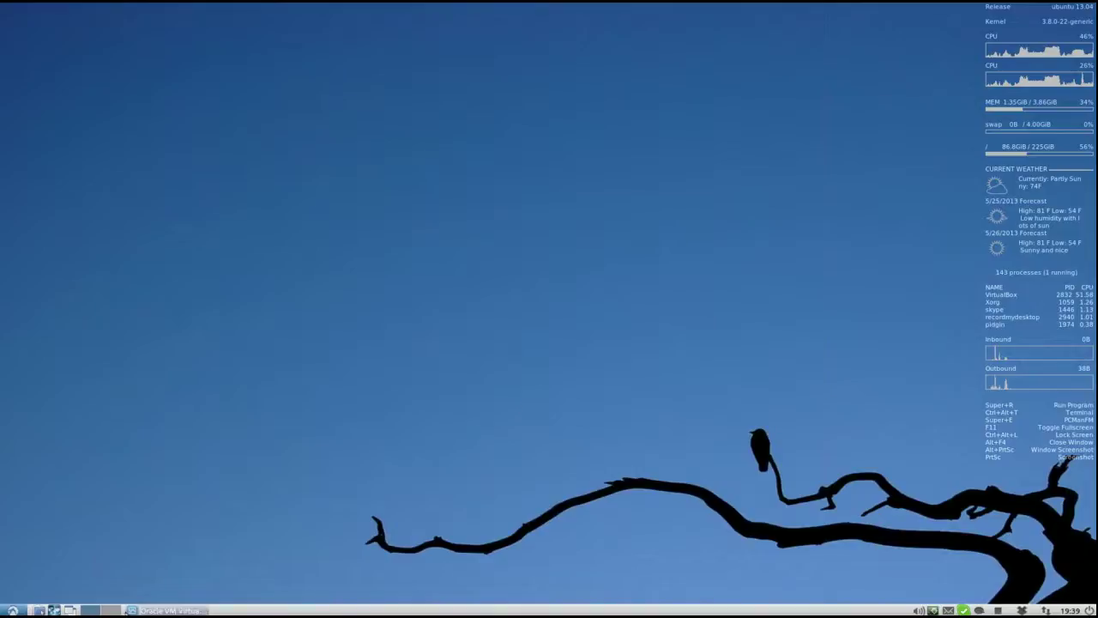
- Remove the lubuntu hdd2.vdi attachment from the Lubuntu VM's storage, then start the VM
click(172, 611)
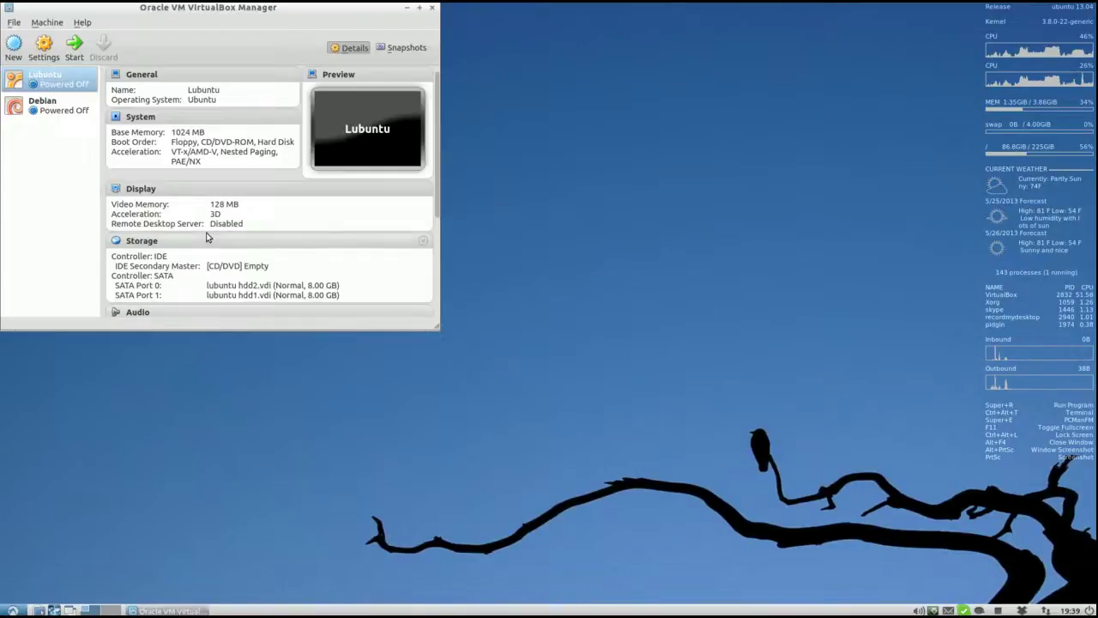
click(42, 50)
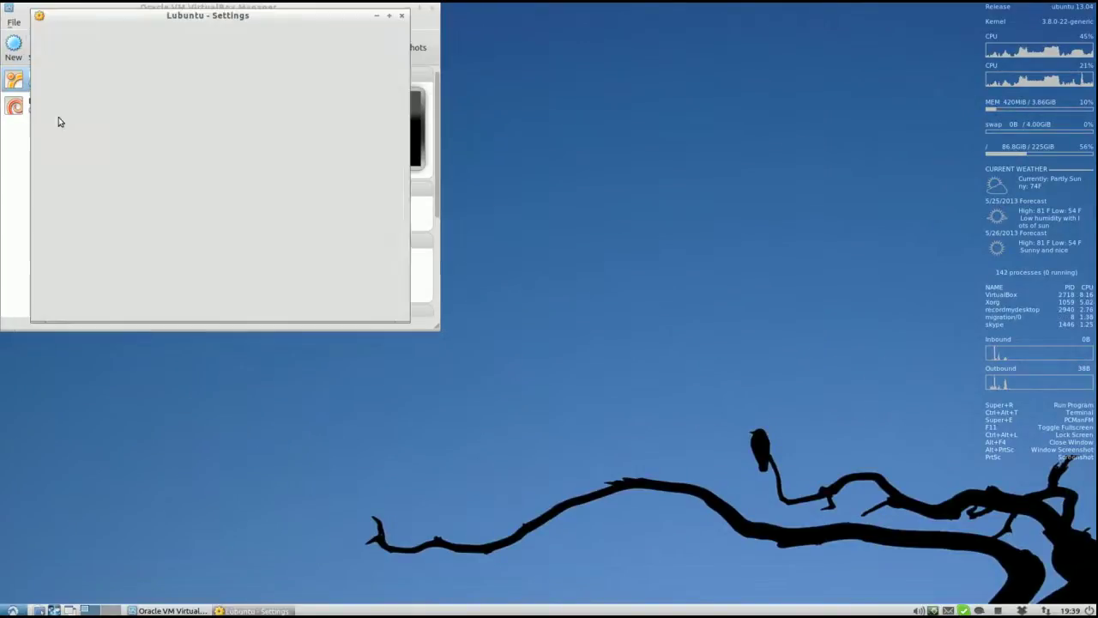
click(67, 79)
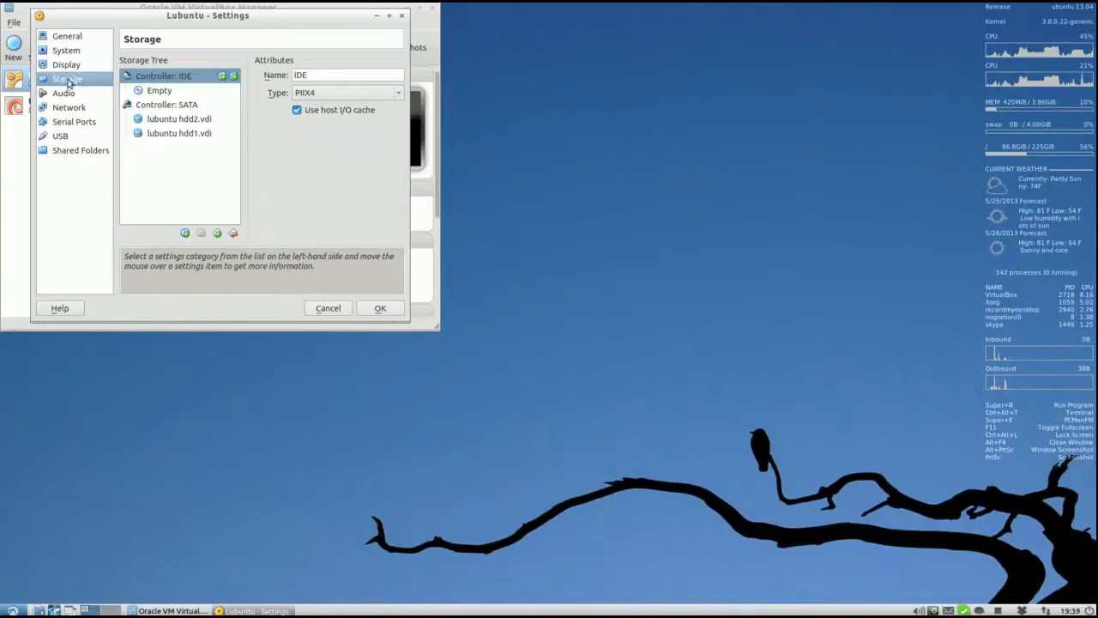
click(184, 121)
right_click(184, 122)
click(202, 125)
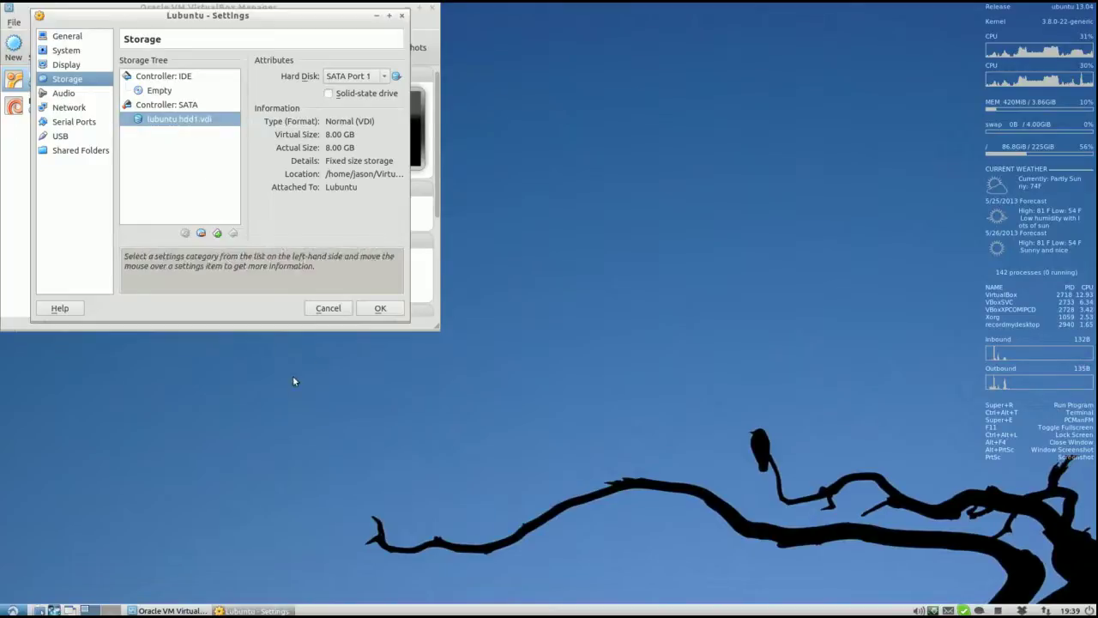
click(377, 311)
click(74, 47)
click(407, 7)
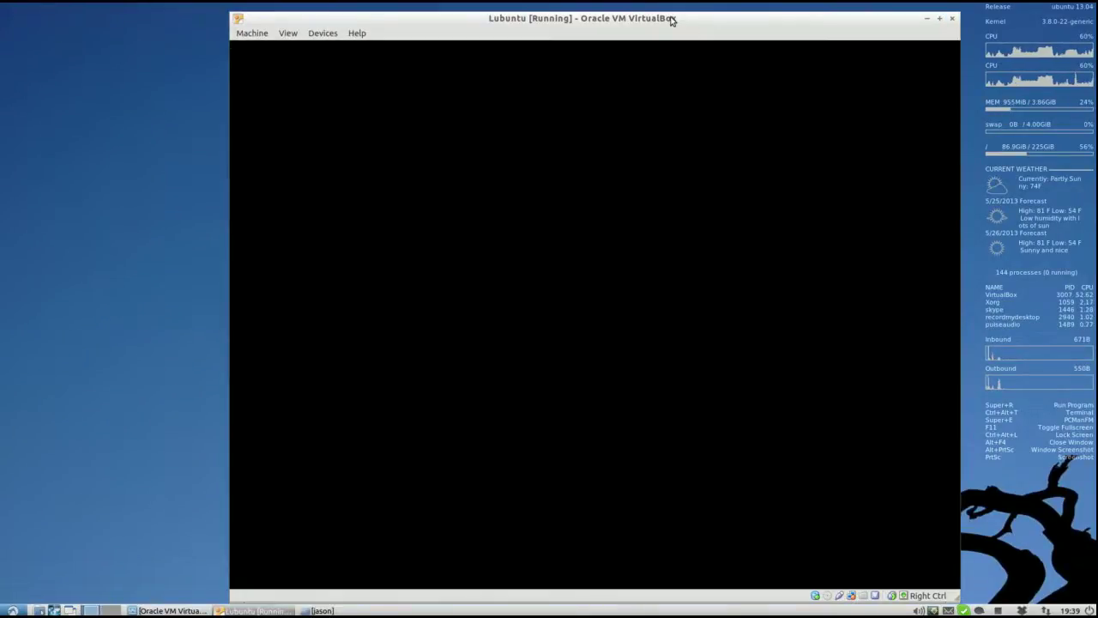
- Reposition the VM window and the clonezilla error note, then minimize the note while Lubuntu boots
drag(672, 21, 623, 14)
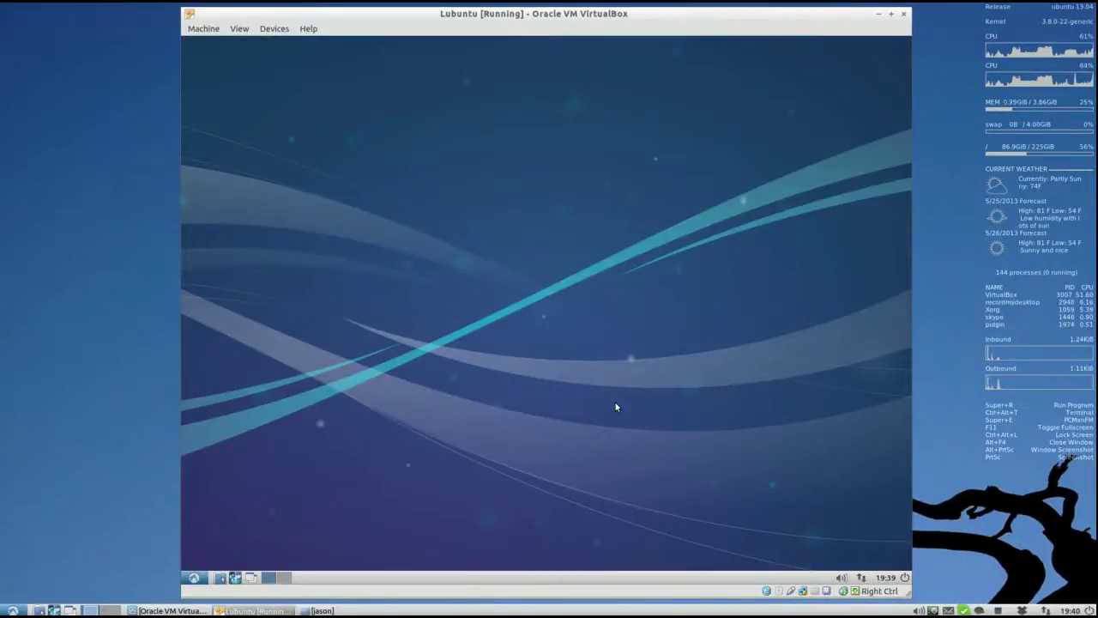
key(super+e)
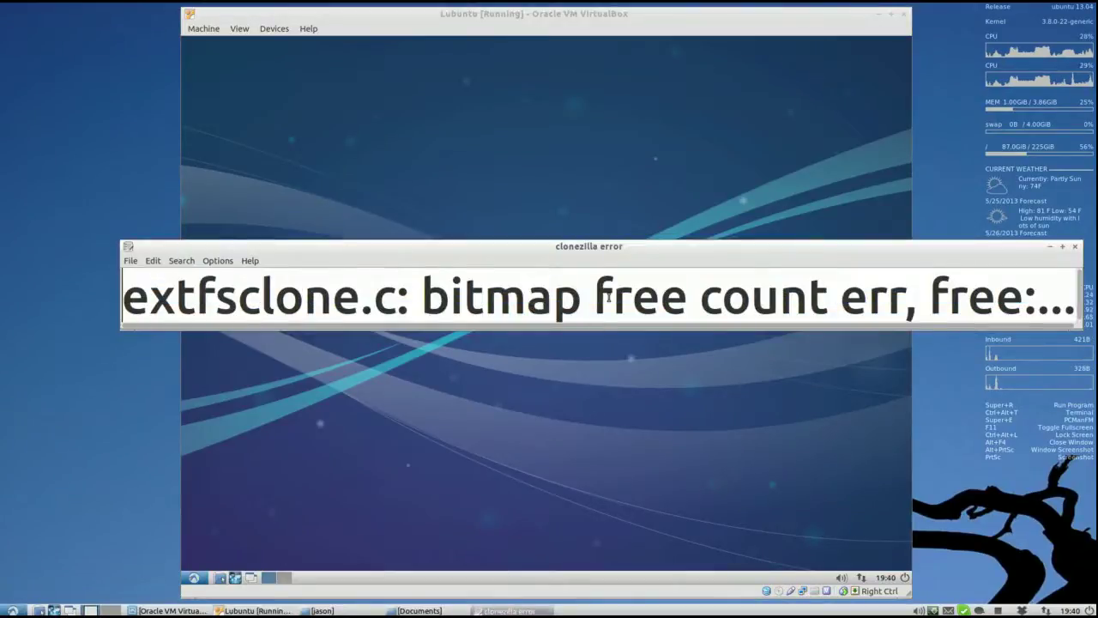
drag(624, 248, 573, 201)
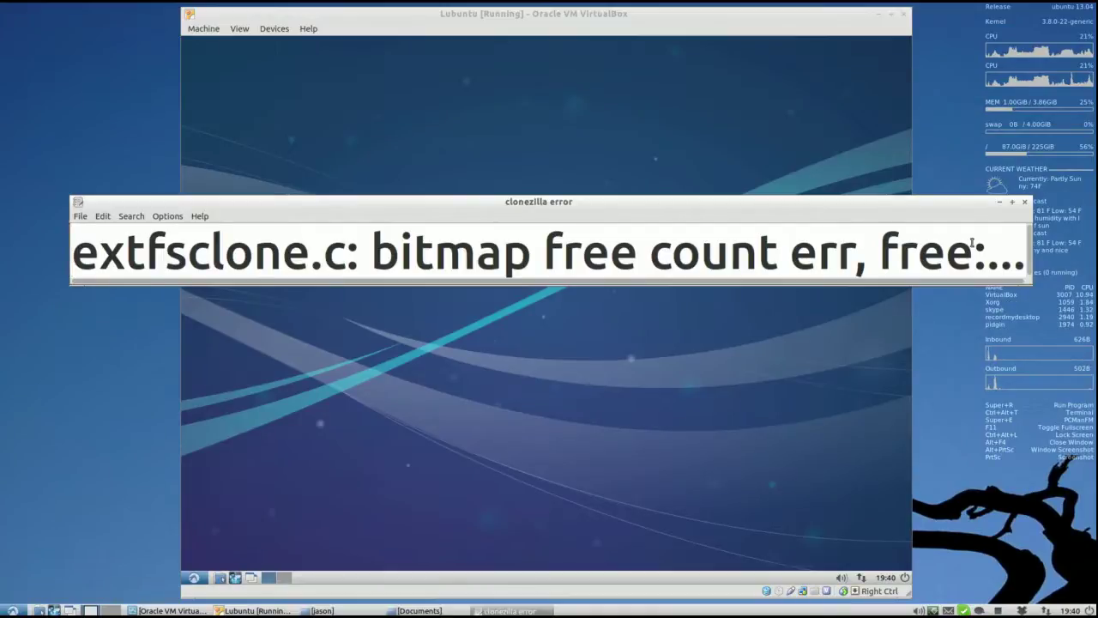
click(999, 202)
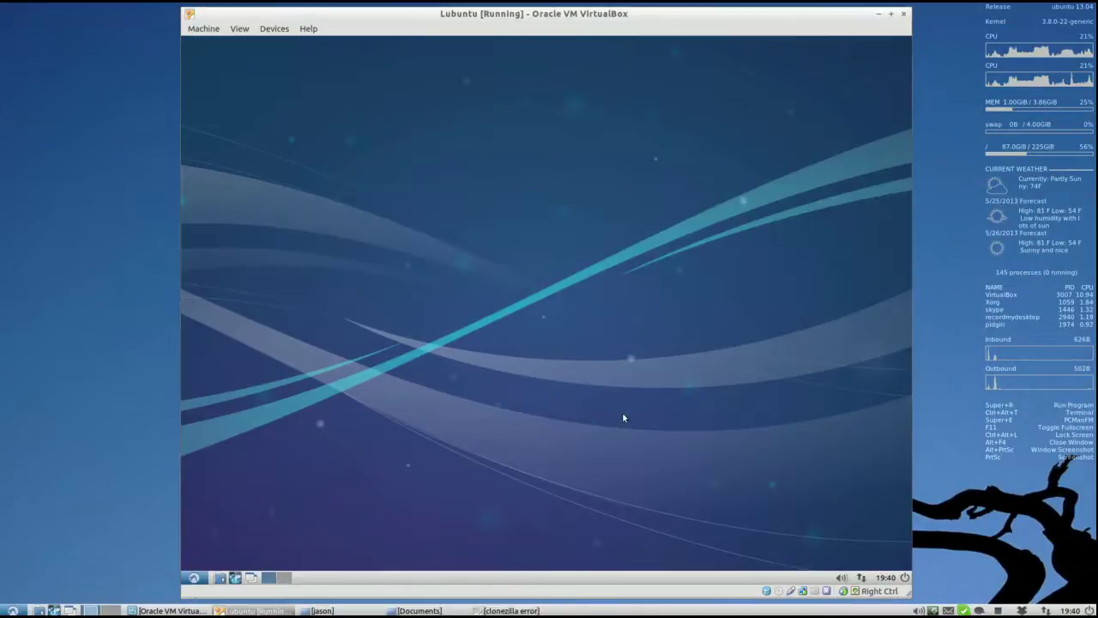